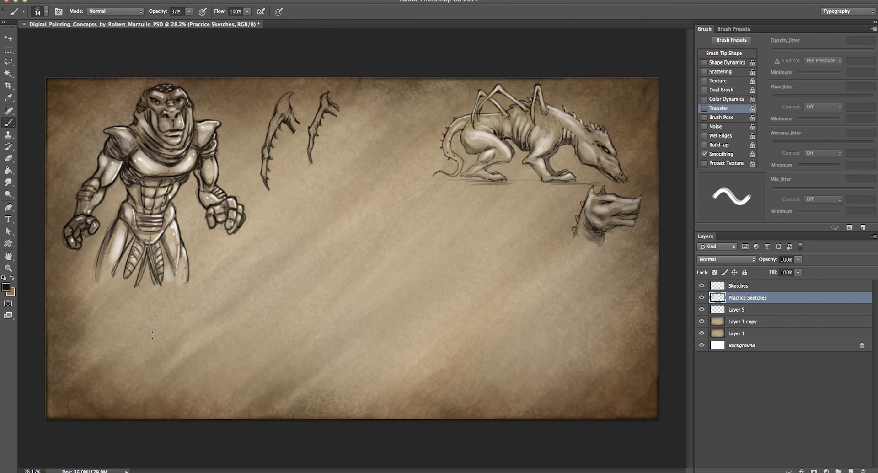
Step: Reset the foreground and background colours to the default black and white
left_click(5, 277)
key("z")
left_click_drag(81, 390, 81, 390)
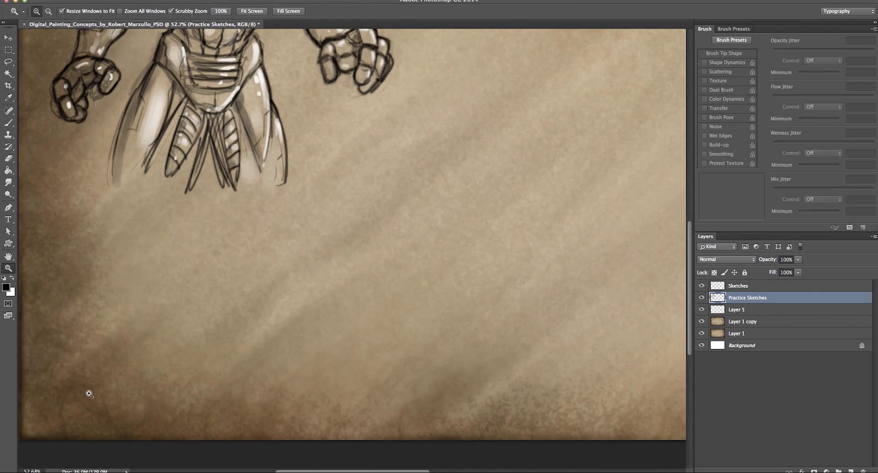
Step: Examine the existing armoured figure, spiked limb and creature sketches and the empty parchment around them
left_click_drag(186, 357, 157, 354)
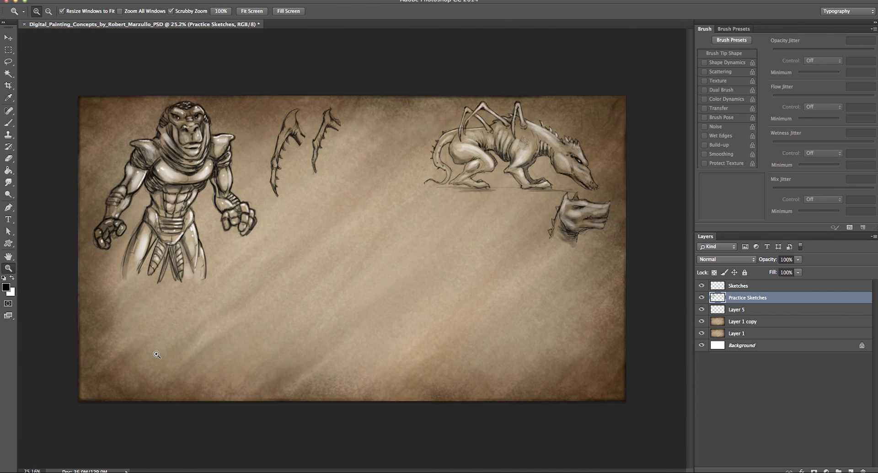
left_click(302, 285)
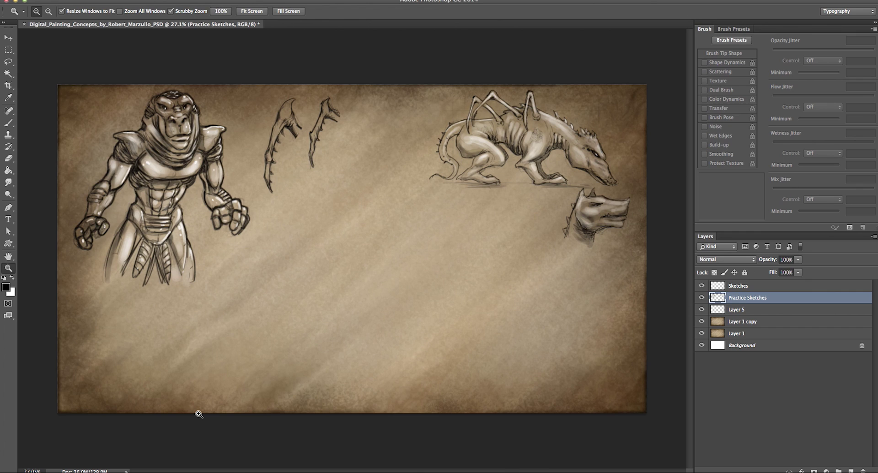
left_click_drag(530, 119, 544, 124)
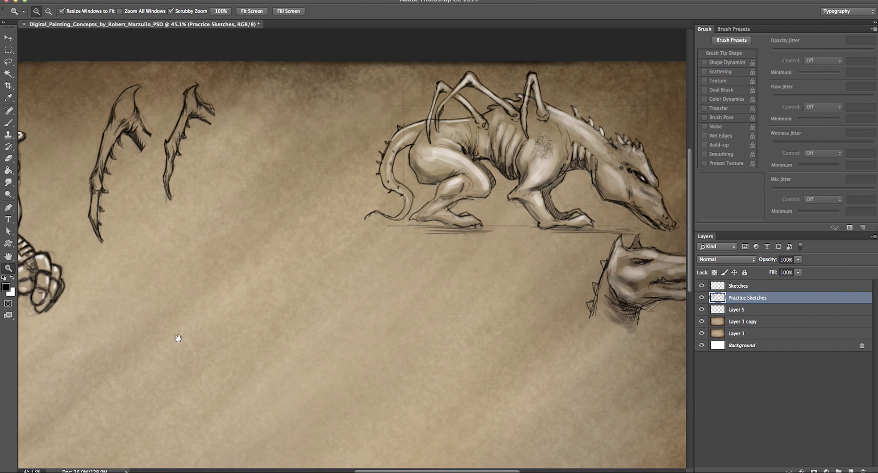
left_click_drag(178, 337, 270, 315)
scroll(269, 315, "left", 8)
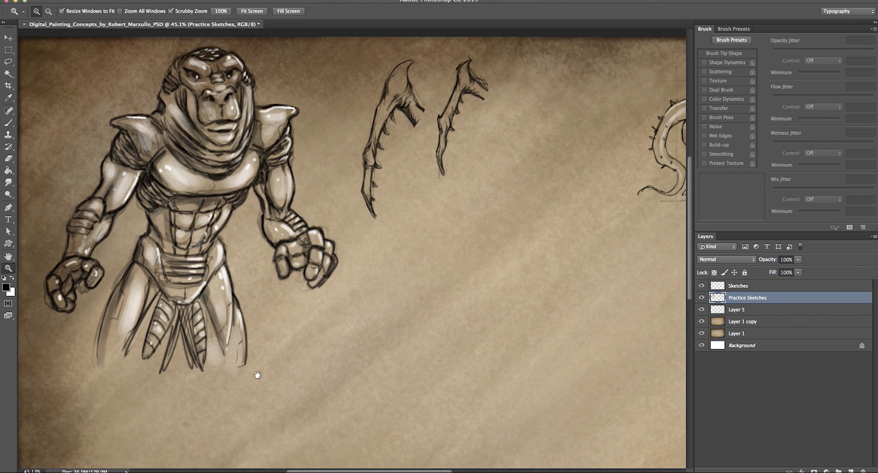
scroll(294, 380, "right", 4)
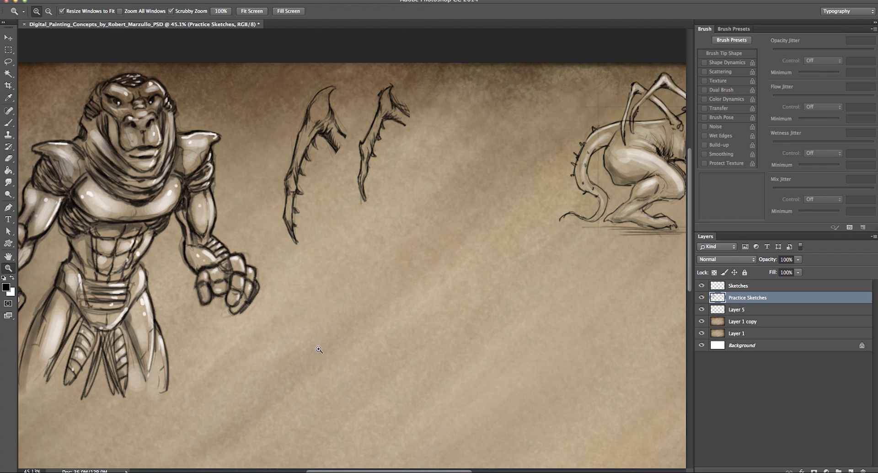
left_click_drag(309, 214, 272, 296)
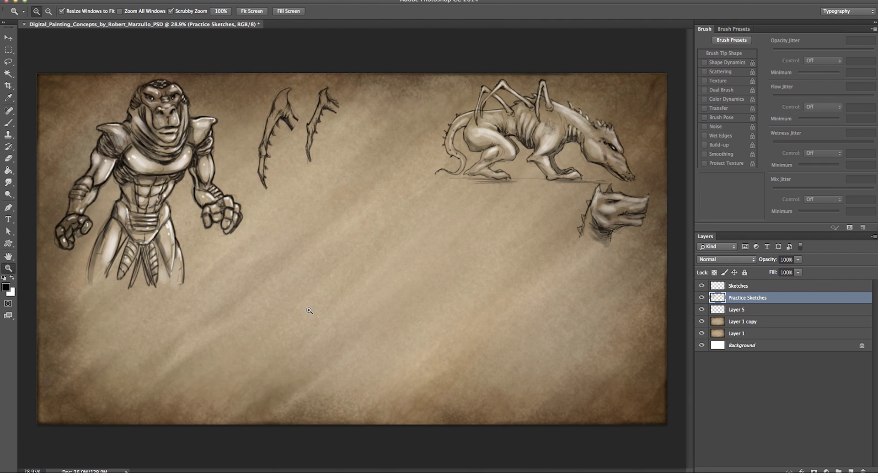
left_click_drag(607, 197, 615, 309)
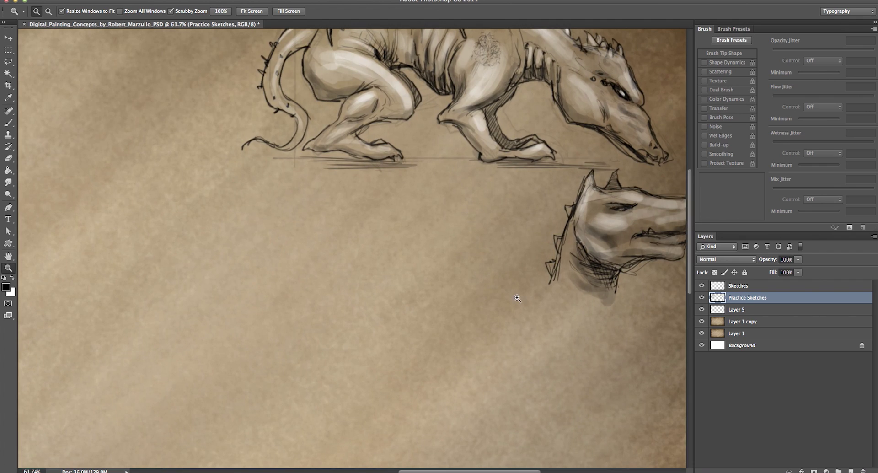
left_click_drag(517, 298, 459, 288)
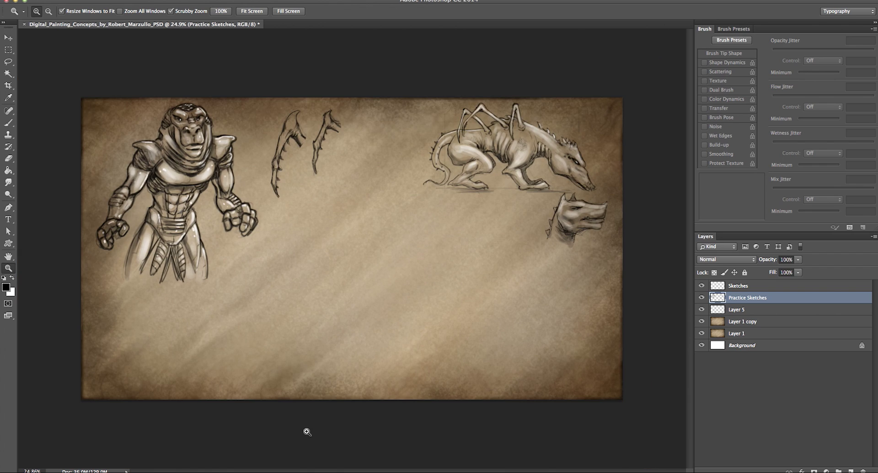
left_click_drag(372, 313, 382, 317)
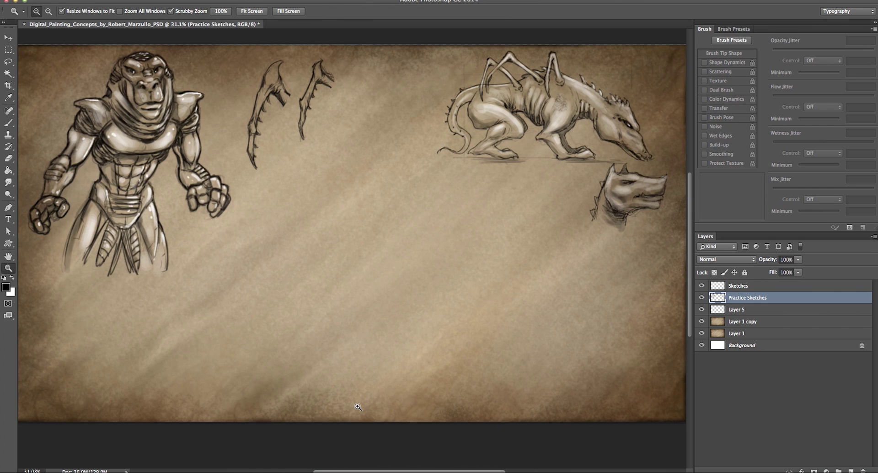
left_click_drag(344, 268, 358, 267)
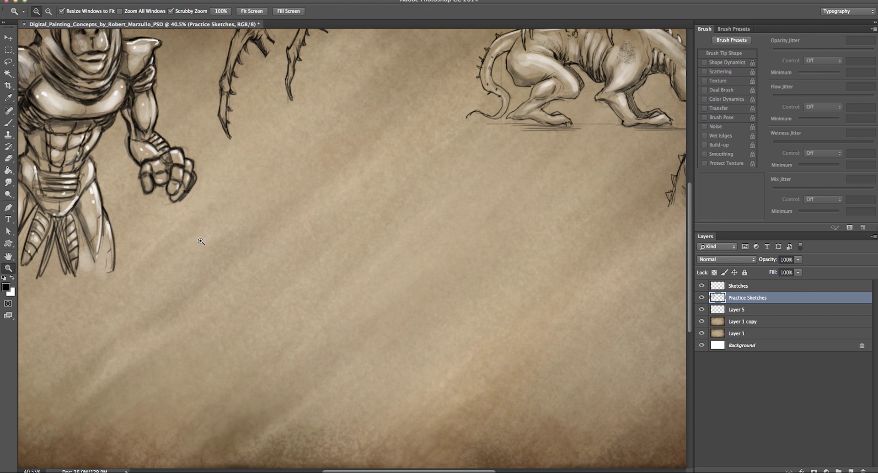
Step: Choose the 14 px textured brush tip from the brush presets for painting
left_click(9, 123)
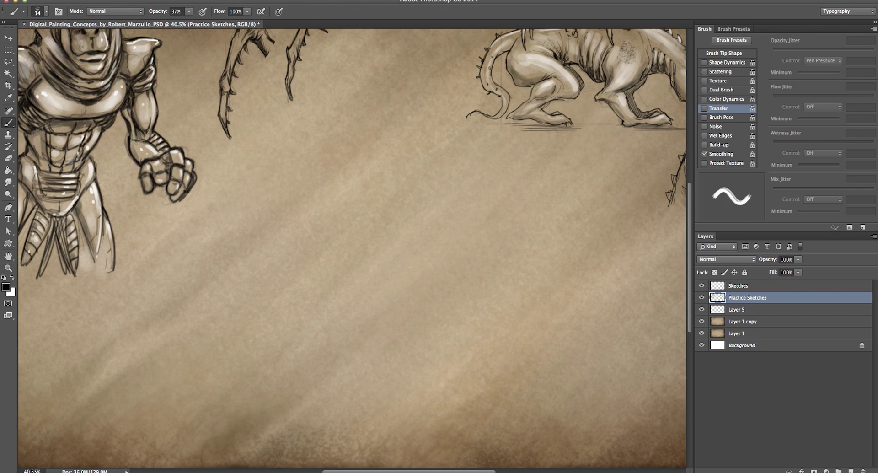
left_click(46, 11)
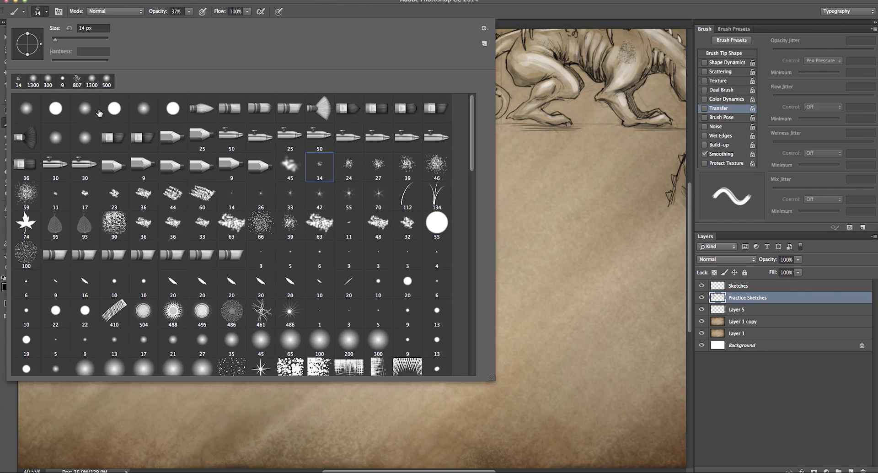
left_click(319, 167)
left_click(531, 6)
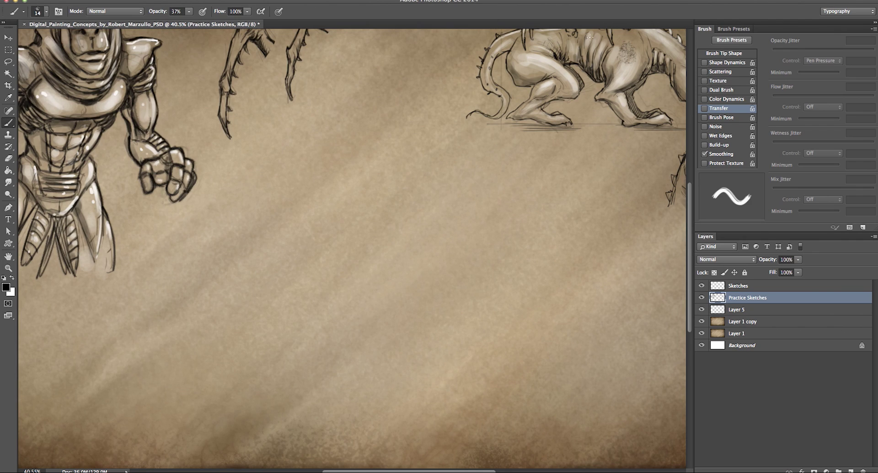
Step: Enable Transfer for the brush and set the Flow Jitter control to Pen Pressure
left_click(704, 109)
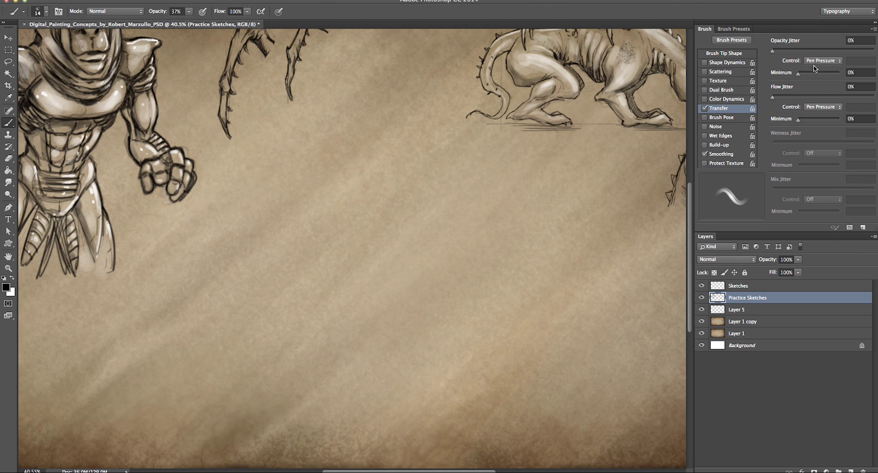
left_click(814, 106)
left_click(789, 107)
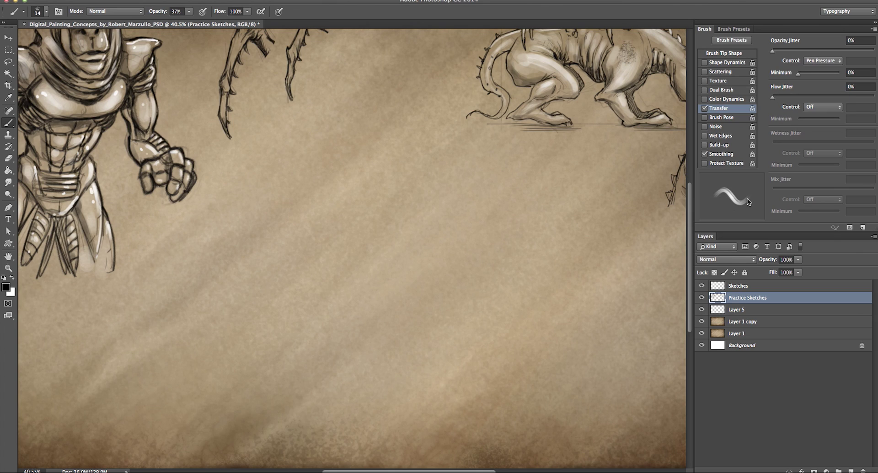
left_click(813, 108)
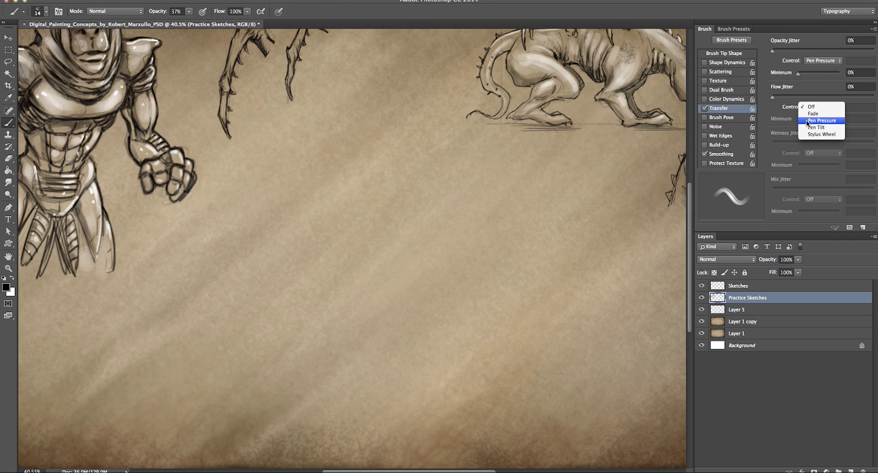
left_click(806, 119)
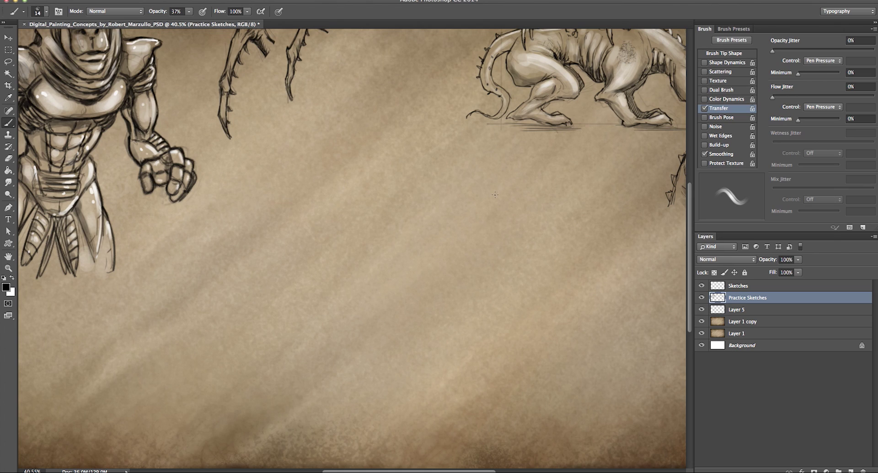
Step: Try a zigzag test stroke on the empty parchment, undo it, and set the brush opacity to 83%
mouse_move(377, 223)
left_mouse_down()
mouse_move(339, 275)
mouse_move(342, 315)
mouse_move(266, 261)
left_mouse_up()
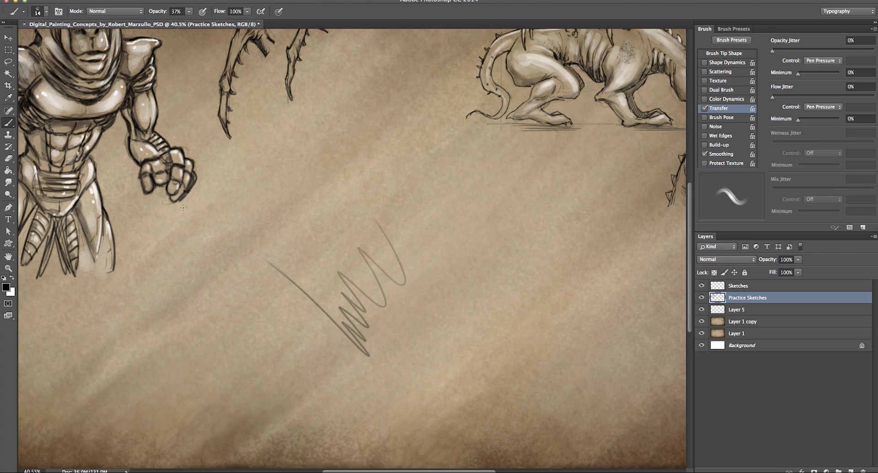
key("ctrl+z")
left_click_drag(190, 12, 208, 35)
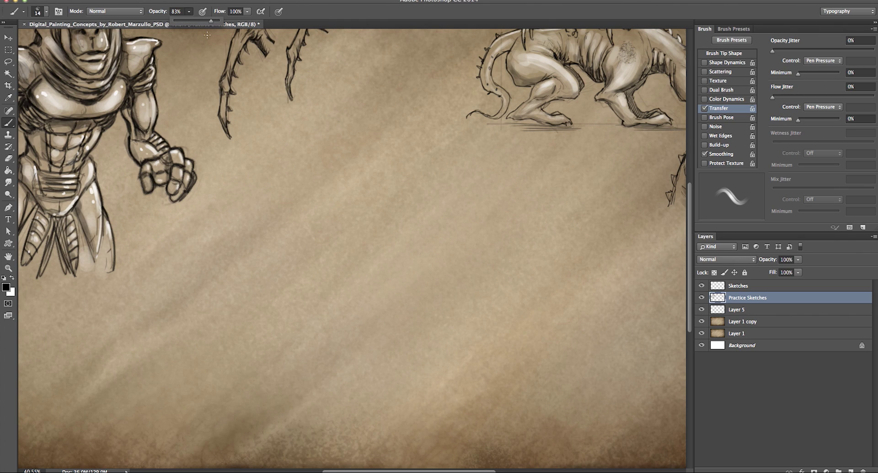
Step: Try two more zigzag test strokes at 83% opacity on the empty parchment and undo them
mouse_move(276, 260)
left_mouse_down()
mouse_move(324, 313)
mouse_move(216, 288)
left_mouse_up()
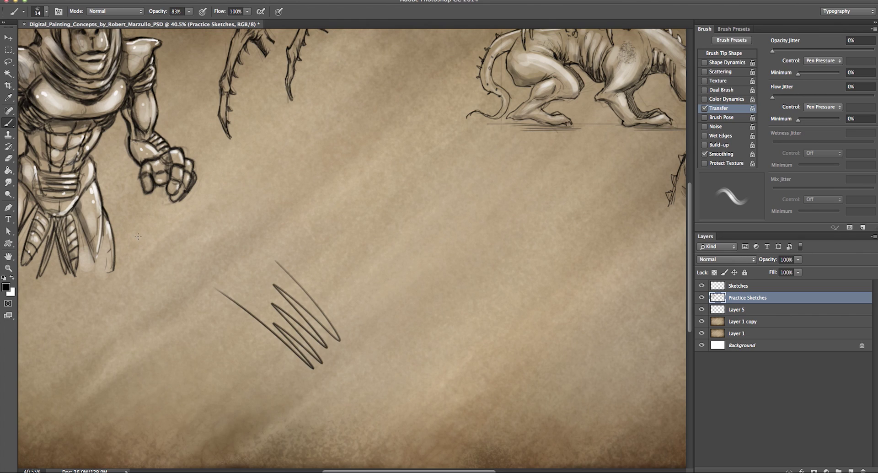
key("ctrl+z")
mouse_move(265, 243)
left_mouse_down()
mouse_move(290, 270)
mouse_move(247, 283)
mouse_move(361, 382)
mouse_move(334, 267)
left_mouse_up()
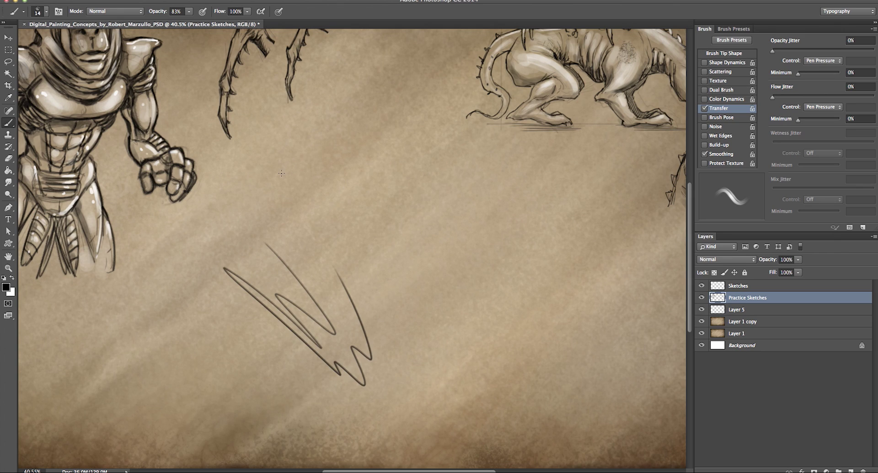
key("ctrl+z")
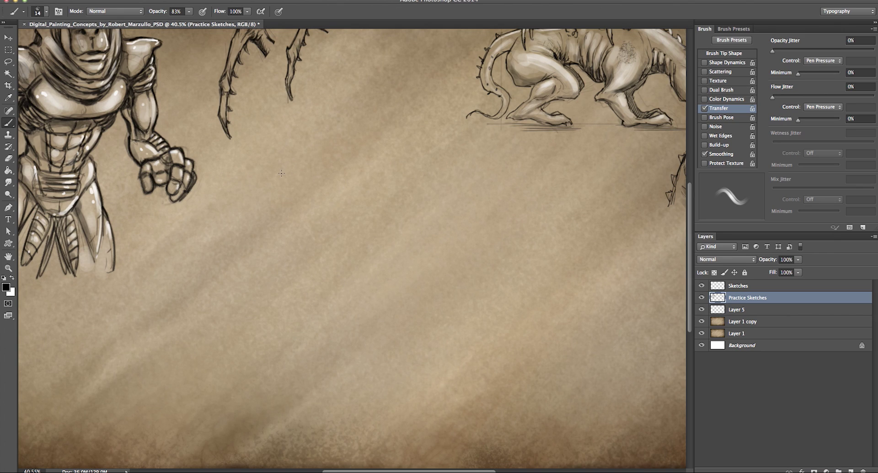
Step: Reduce the brush size to 10 px
key("bracketright")
key("bracketleft")
key("bracketleft")
Step: Sketch an upright sword blade with an angled tip and jagged, notched edges in the empty area between the figure and the creature
left_click(8, 267)
left_click(174, 299, "alt")
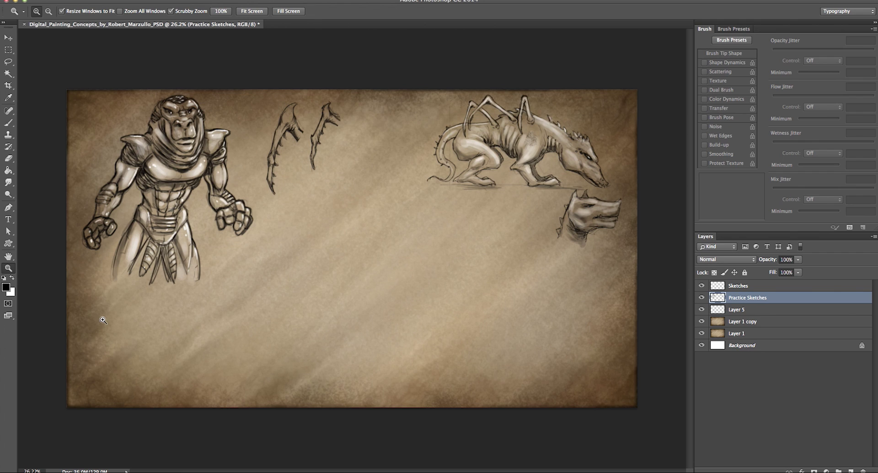
left_click_drag(343, 273, 323, 253)
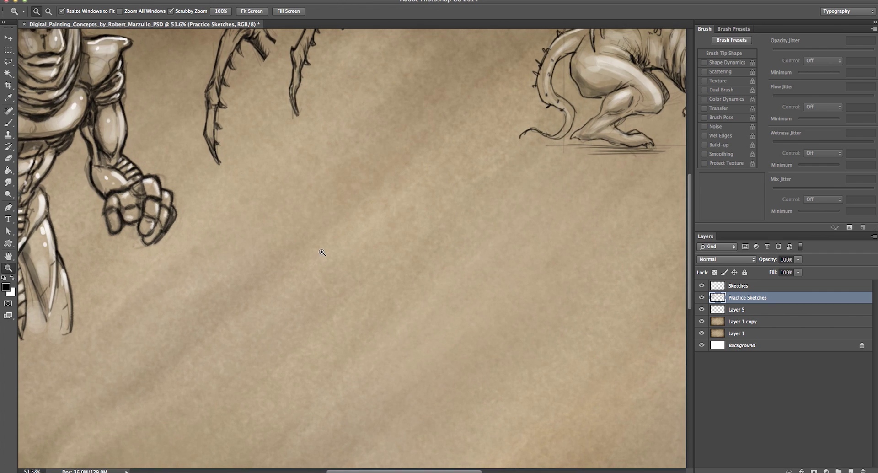
left_click(9, 123)
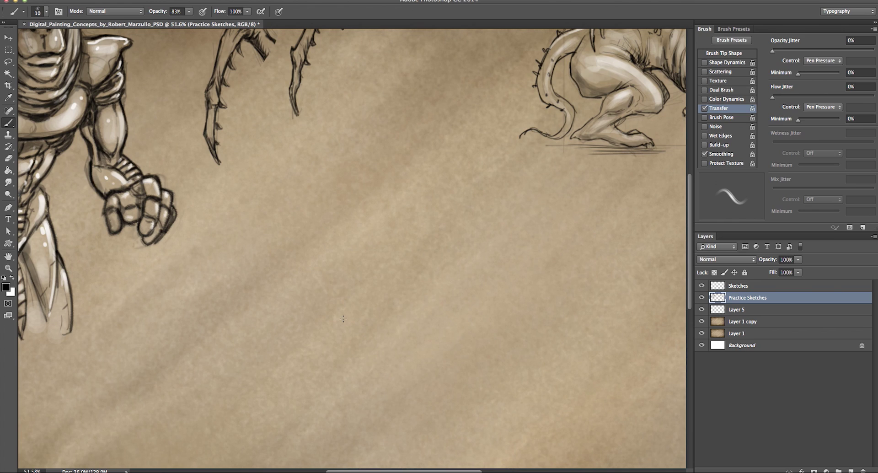
mouse_move(342, 324)
left_mouse_down()
mouse_move(341, 265)
mouse_move(348, 276)
mouse_move(351, 270)
mouse_move(341, 230)
mouse_move(343, 104)
mouse_move(382, 192)
mouse_move(366, 257)
mouse_move(376, 255)
mouse_move(379, 269)
mouse_move(379, 257)
mouse_move(365, 302)
mouse_move(374, 308)
mouse_move(380, 296)
mouse_move(376, 338)
mouse_move(343, 327)
mouse_move(343, 348)
mouse_move(347, 151)
mouse_move(343, 175)
mouse_move(341, 105)
left_mouse_up()
mouse_move(342, 136)
left_mouse_down()
mouse_move(337, 95)
mouse_move(383, 204)
mouse_move(366, 306)
mouse_move(370, 340)
mouse_move(378, 338)
mouse_move(344, 355)
mouse_move(379, 360)
mouse_move(343, 340)
mouse_move(344, 356)
left_mouse_up()
left_click_drag(343, 213, 347, 275)
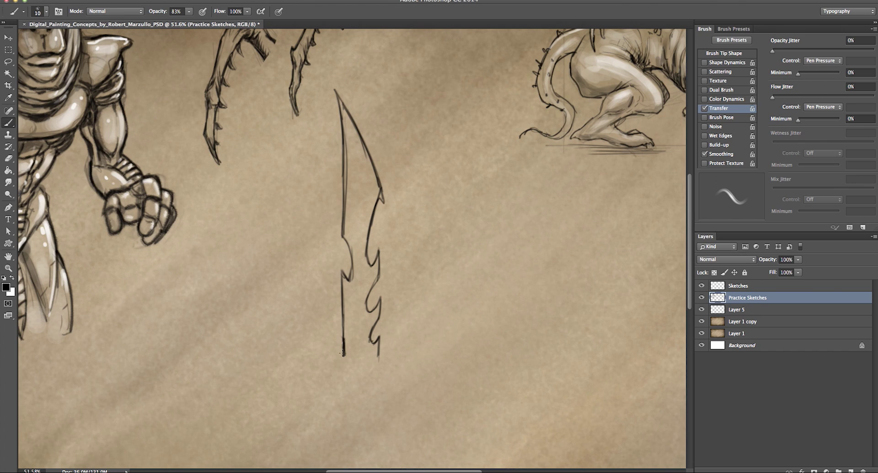
Step: Draw the sword's crossguard under the blade, with a rectangular collar and curved, horn-like points at both ends
mouse_move(344, 353)
left_mouse_down()
mouse_move(338, 370)
mouse_move(381, 370)
mouse_move(347, 359)
mouse_move(332, 376)
mouse_move(398, 375)
left_mouse_up()
mouse_move(329, 377)
left_mouse_down()
mouse_move(377, 369)
mouse_move(324, 369)
left_mouse_up()
mouse_move(383, 375)
left_mouse_down()
mouse_move(325, 375)
mouse_move(363, 372)
mouse_move(340, 373)
left_mouse_up()
mouse_move(396, 368)
left_mouse_down()
mouse_move(408, 357)
mouse_move(408, 320)
mouse_move(413, 339)
mouse_move(407, 315)
mouse_move(414, 369)
left_mouse_up()
left_click_drag(415, 339, 401, 374)
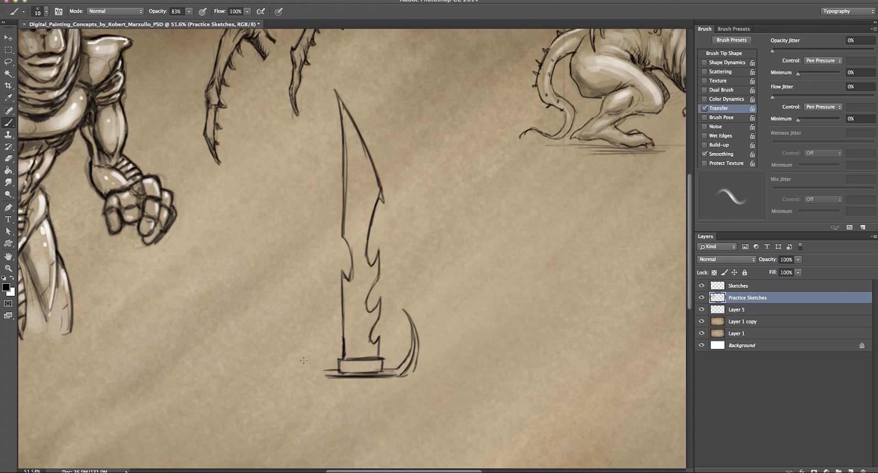
mouse_move(326, 374)
left_mouse_down()
mouse_move(311, 340)
mouse_move(309, 380)
mouse_move(324, 377)
mouse_move(320, 396)
mouse_move(323, 387)
left_mouse_up()
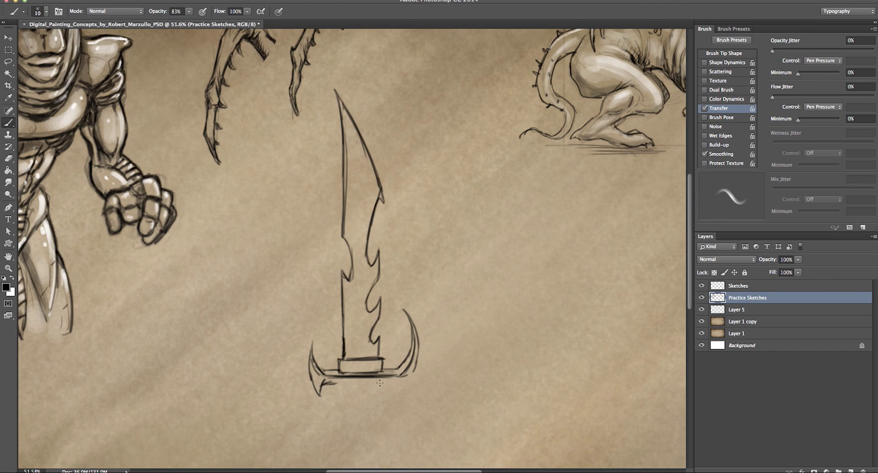
mouse_move(413, 371)
left_mouse_down()
mouse_move(399, 394)
mouse_move(393, 378)
mouse_move(401, 382)
mouse_move(384, 382)
left_mouse_up()
left_click_drag(378, 383, 338, 383)
Step: Add a barb to the notch on the blade's straight edge and outline the grip and pommel below the crossguard
left_click_drag(265, 341, 261, 320)
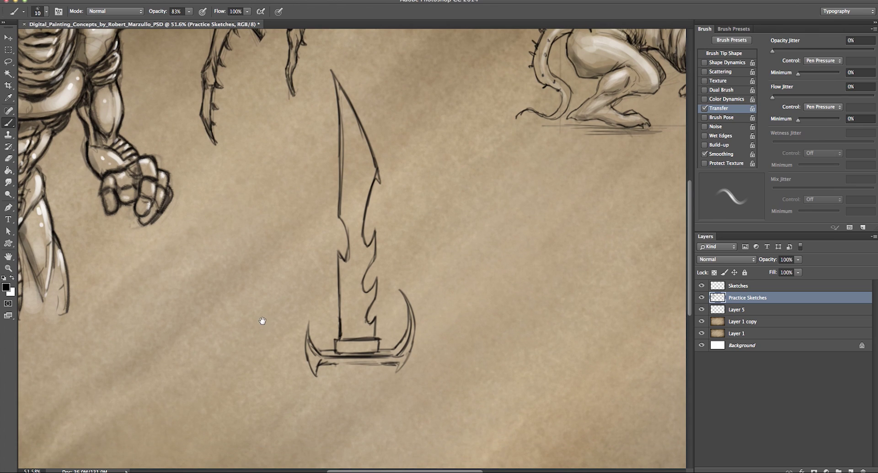
left_click_drag(344, 229, 339, 252)
left_click_drag(339, 366, 342, 412)
left_click_drag(373, 370, 371, 407)
mouse_move(346, 367)
left_mouse_down()
mouse_move(345, 398)
mouse_move(370, 377)
mouse_move(372, 407)
mouse_move(346, 404)
left_mouse_up()
left_click_drag(344, 367, 343, 409)
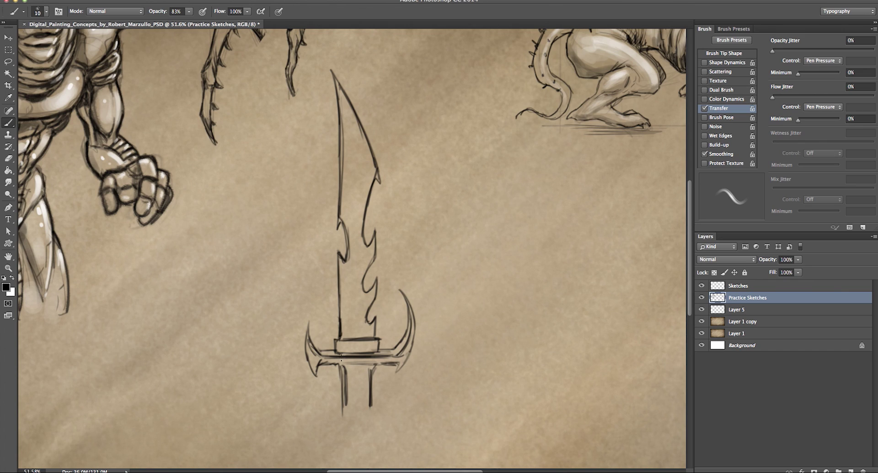
mouse_move(344, 370)
left_mouse_down()
mouse_move(344, 408)
mouse_move(333, 419)
left_mouse_up()
mouse_move(371, 398)
left_mouse_down()
mouse_move(377, 428)
mouse_move(338, 432)
mouse_move(371, 432)
mouse_move(340, 434)
mouse_move(369, 439)
mouse_move(346, 441)
left_mouse_up()
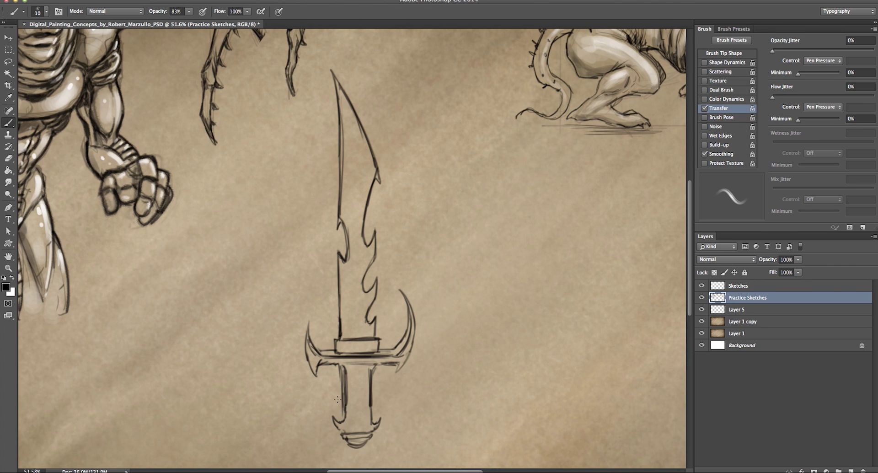
Step: Fill the sword's grip with crosshatched diagonal lines as a wrapped texture
left_click_drag(348, 365, 373, 365)
mouse_move(362, 366)
left_mouse_down()
mouse_move(345, 404)
mouse_move(368, 388)
mouse_move(344, 411)
mouse_move(367, 396)
mouse_move(356, 424)
left_mouse_up()
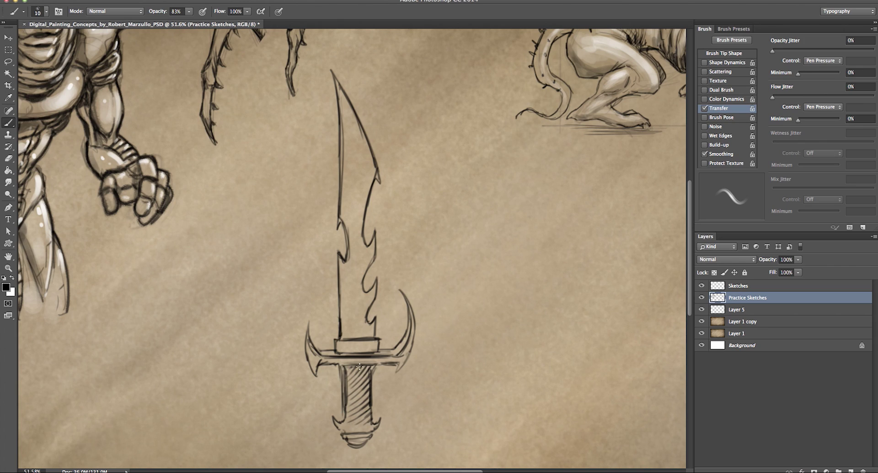
mouse_move(373, 367)
left_mouse_down()
mouse_move(349, 367)
mouse_move(367, 381)
mouse_move(347, 371)
mouse_move(361, 390)
mouse_move(348, 381)
mouse_move(363, 397)
left_mouse_up()
mouse_move(361, 396)
left_mouse_down()
mouse_move(364, 416)
mouse_move(346, 409)
mouse_move(362, 422)
mouse_move(343, 413)
mouse_move(367, 395)
mouse_move(370, 426)
left_mouse_up()
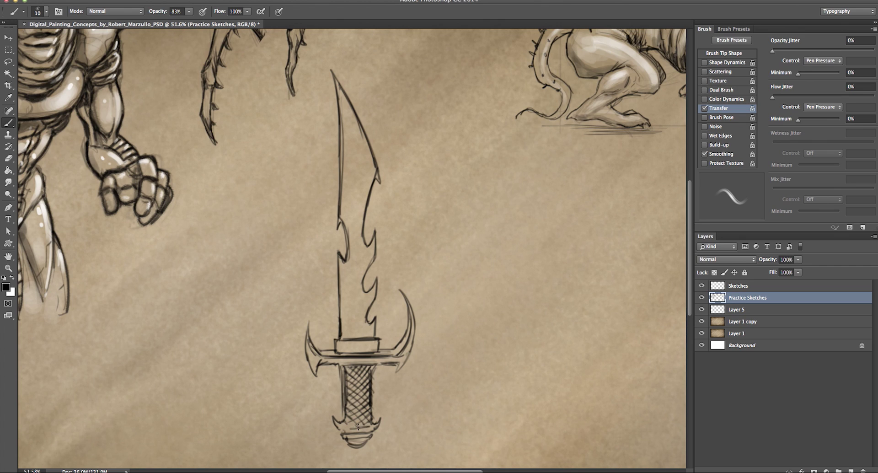
left_click(9, 268)
left_click_drag(173, 306, 137, 304)
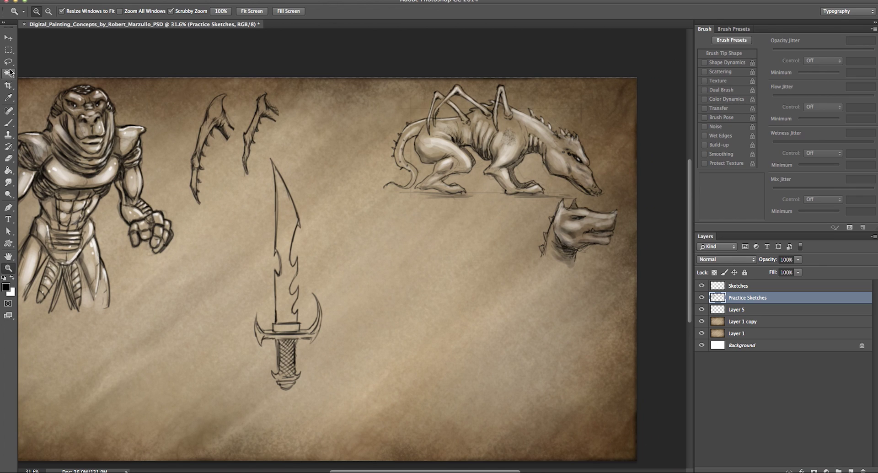
Step: Lasso the whole sword, cut and paste it onto its own layer, and shift it slightly toward the figure
key("l")
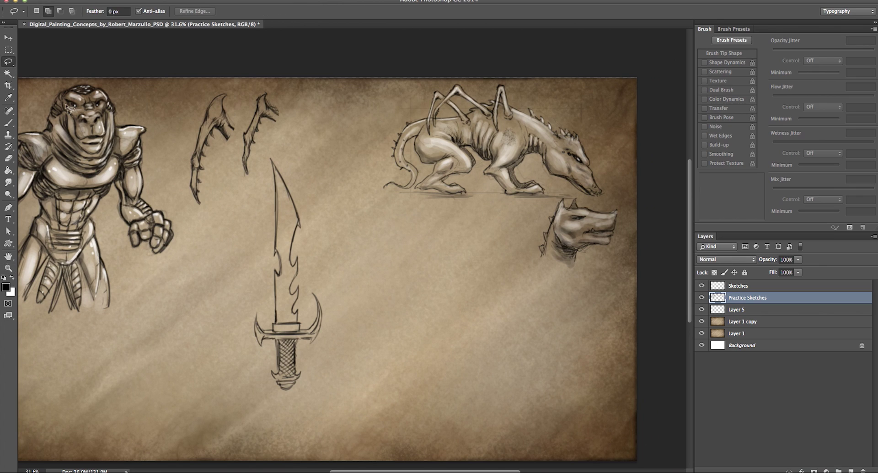
left_click(9, 39)
mouse_move(273, 252)
left_mouse_down()
mouse_move(284, 249)
mouse_move(290, 145)
mouse_move(229, 371)
left_mouse_up()
key("super+z")
key("l")
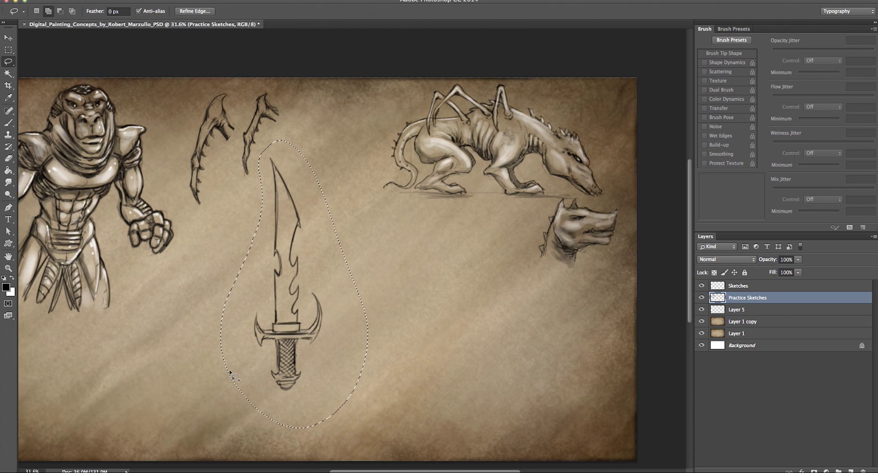
key("super+x")
key("super+v")
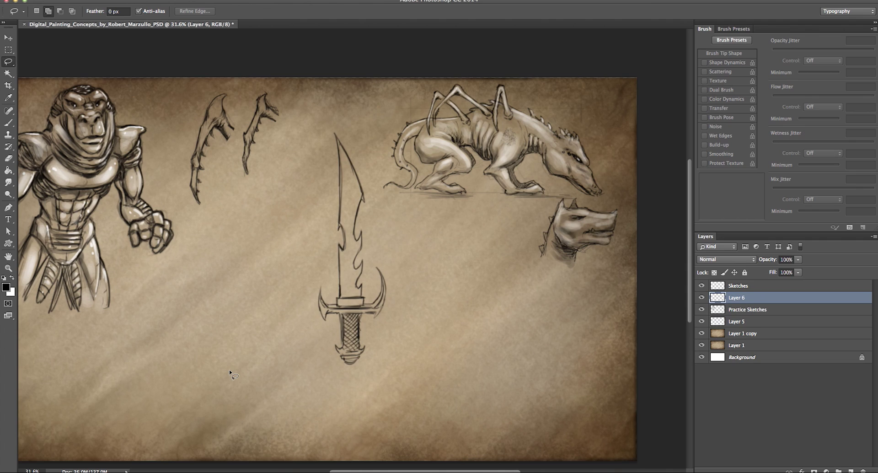
left_click(8, 37)
left_click_drag(329, 219, 313, 220)
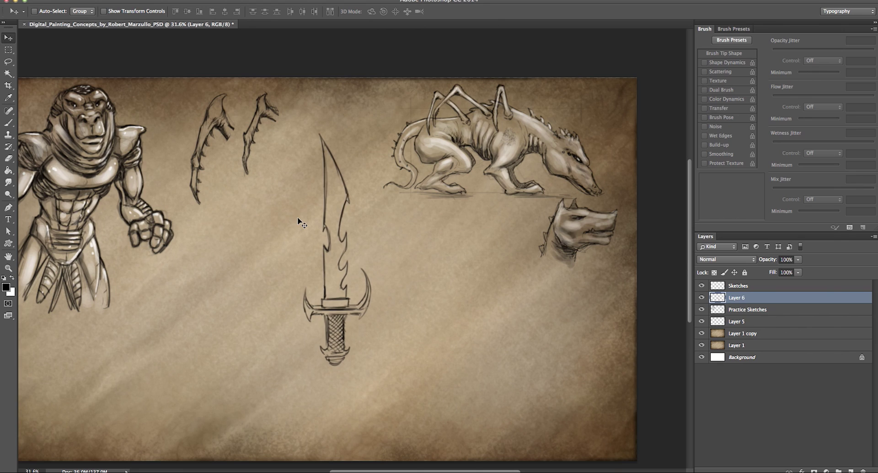
Step: Lasso the sword's hilt from the collar to the pommel and scale it to about 91%, keeping it joined to the blade
left_click(8, 62)
mouse_move(299, 304)
left_mouse_down()
mouse_move(299, 297)
mouse_move(349, 304)
mouse_move(356, 280)
mouse_move(373, 361)
mouse_move(298, 298)
left_mouse_up()
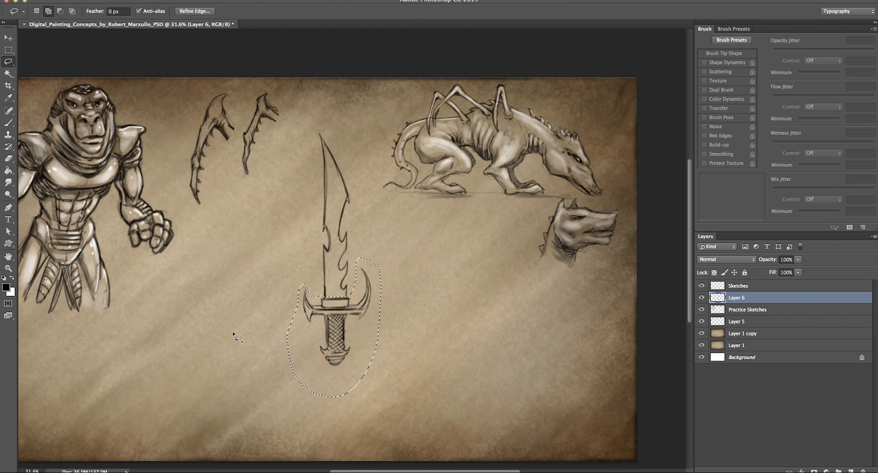
key("ctrl+t")
left_click_drag(287, 258, 296, 270)
left_click_drag(311, 306, 314, 329)
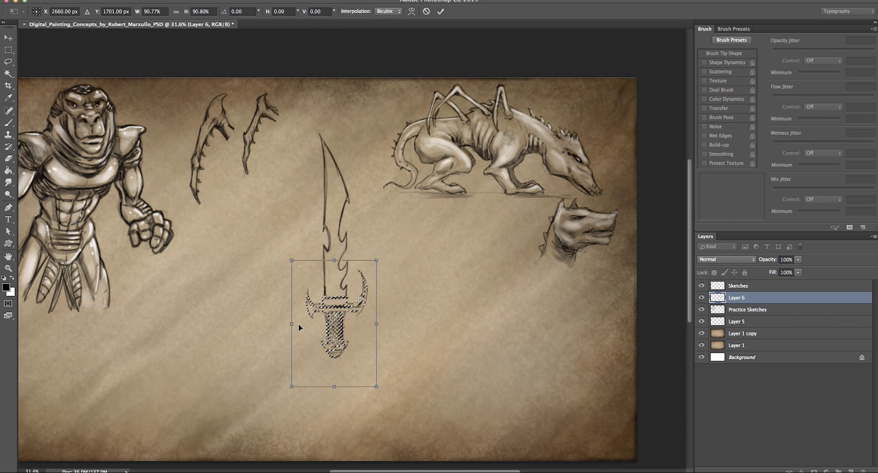
key("Return")
key("ctrl+d")
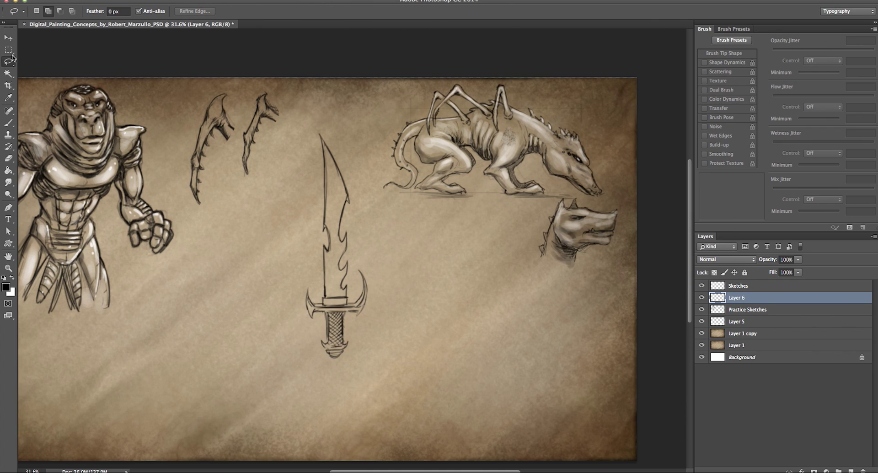
Step: Narrow the whole sword horizontally with a free transform and move it slightly down and toward the figure
mouse_move(296, 199)
left_mouse_down()
mouse_move(303, 111)
mouse_move(358, 171)
mouse_move(376, 225)
mouse_move(270, 250)
left_mouse_up()
key("ctrl+t")
left_click_drag(399, 245, 383, 245)
left_click_drag(271, 246, 273, 245)
key("Return")
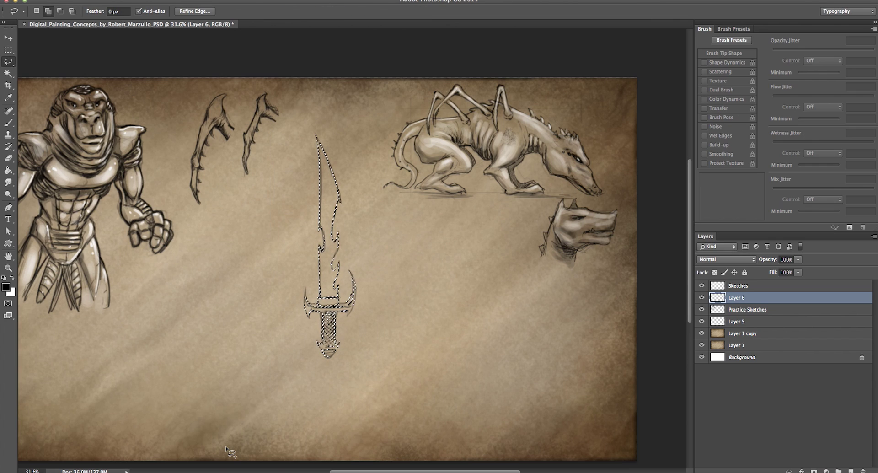
key("ctrl+d")
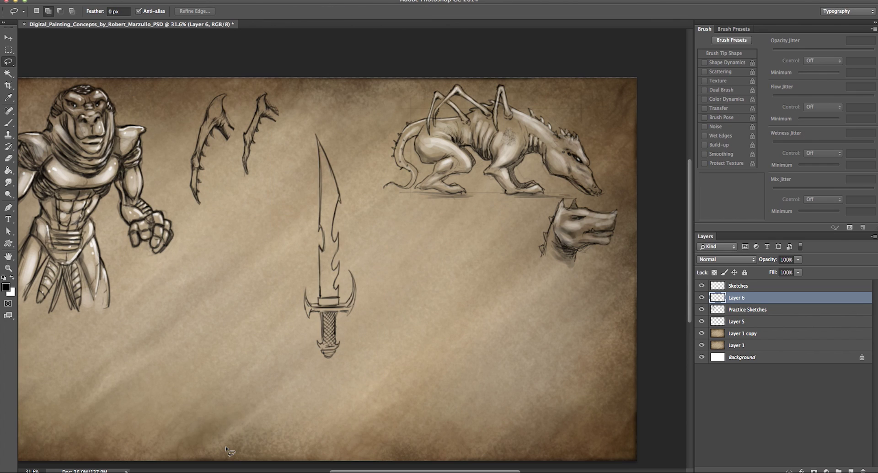
left_click(9, 38)
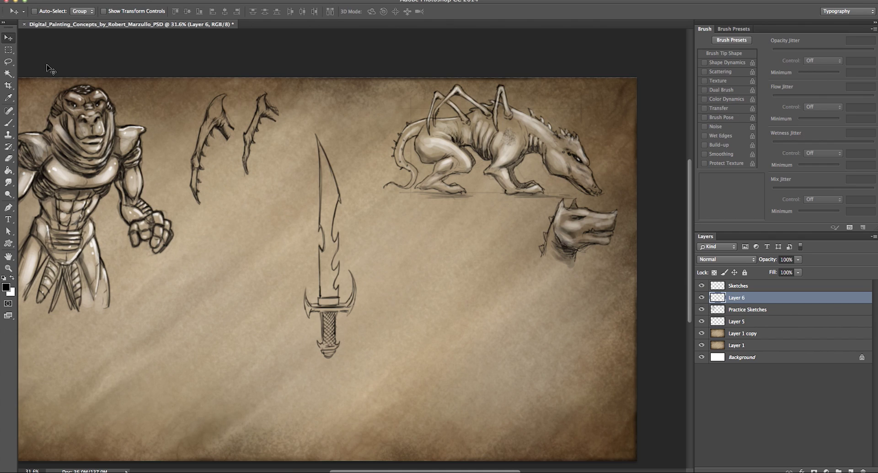
left_click_drag(303, 297, 291, 309)
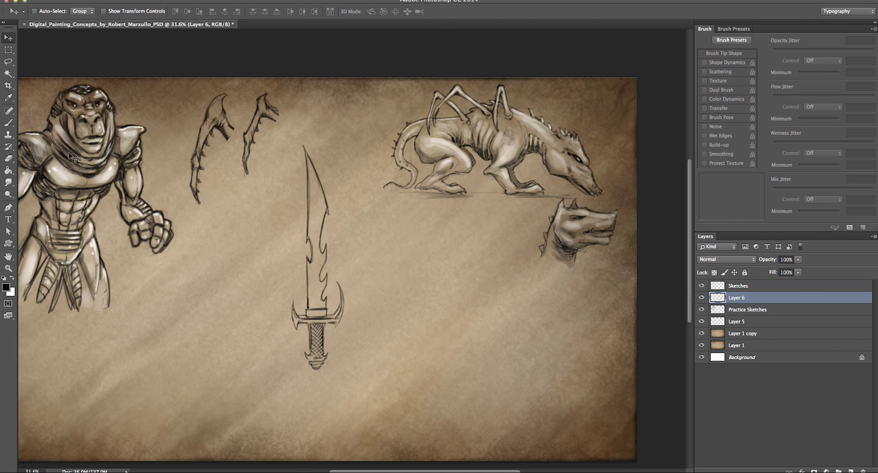
Step: Fade the whole sword sketch to a light guide using a soft round 300 px eraser at 47% opacity
left_click(8, 158)
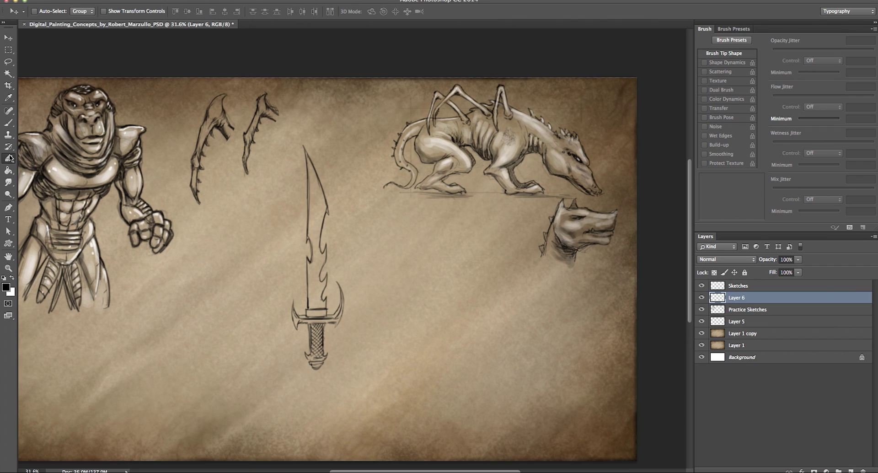
left_click(47, 12)
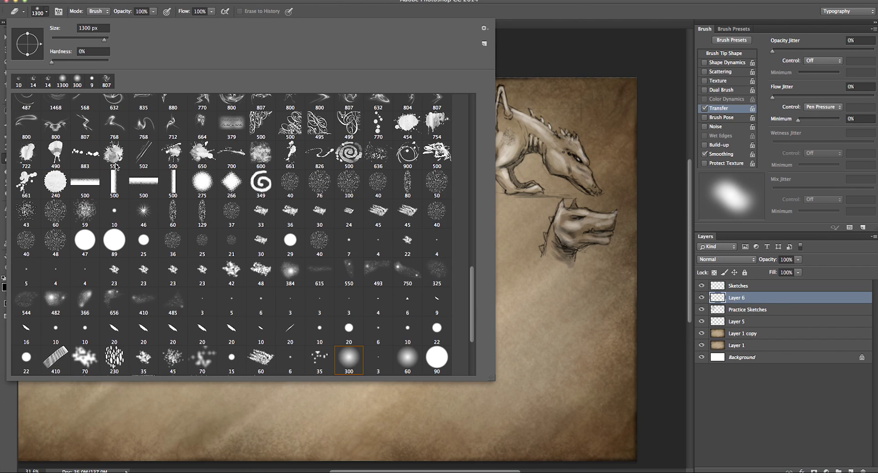
double_click(351, 364)
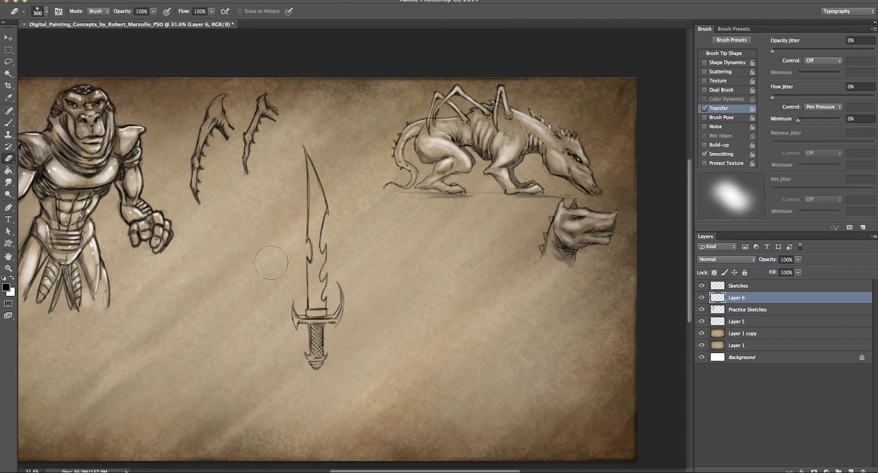
left_click_drag(315, 137, 326, 309)
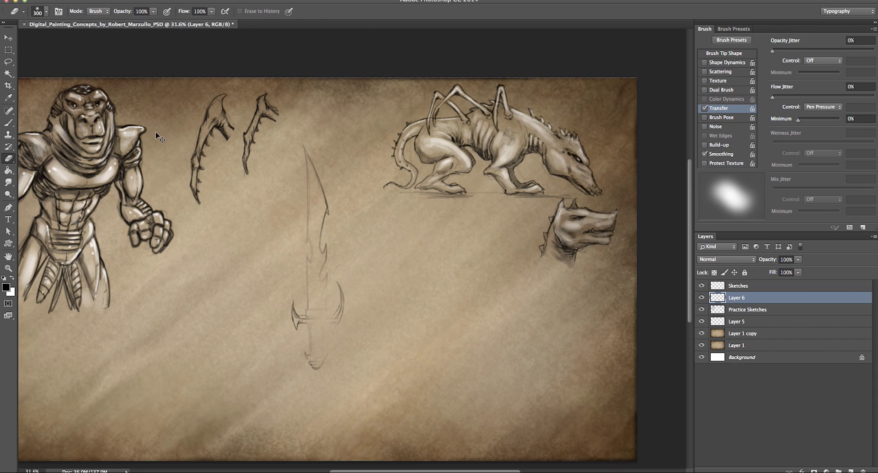
key("super+z")
left_click(132, 21)
mouse_move(304, 146)
left_mouse_down()
mouse_move(320, 311)
mouse_move(298, 340)
left_mouse_up()
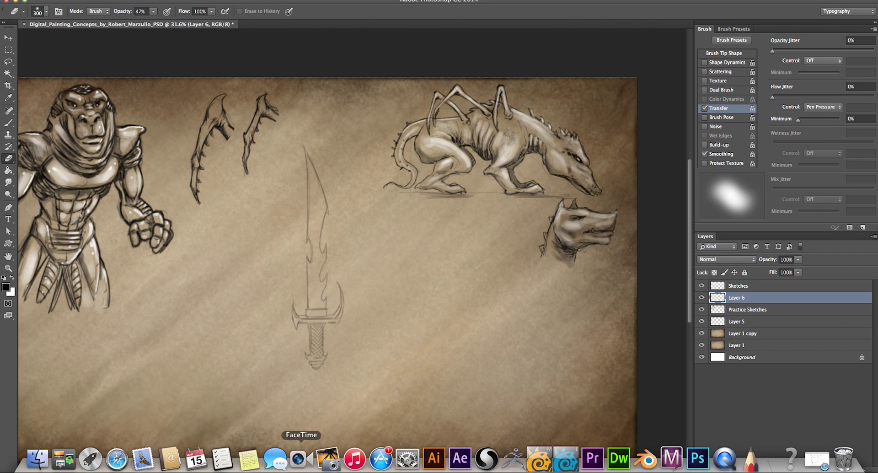
Step: Erase the barb and notch on the blade's straight edge with the eraser reduced to 80 px
left_click(8, 267)
left_click_drag(263, 243, 288, 247)
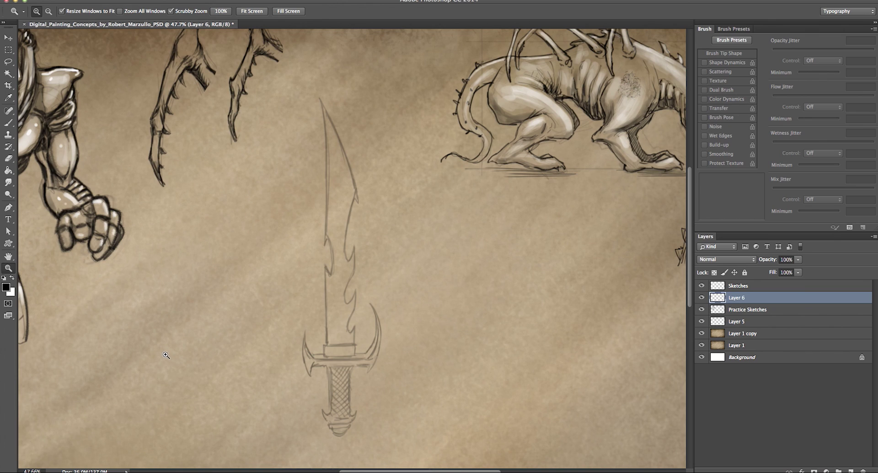
left_click(8, 158)
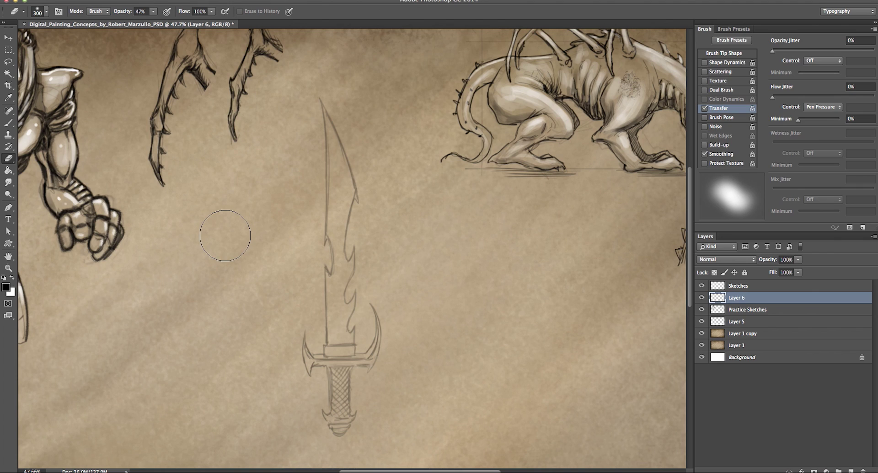
key("bracketleft")
key("bracketleft")
key("bracketleft")
key("bracketleft")
key("bracketleft")
key("bracketleft")
key("bracketleft")
key("bracketleft")
left_click_drag(326, 235, 330, 275)
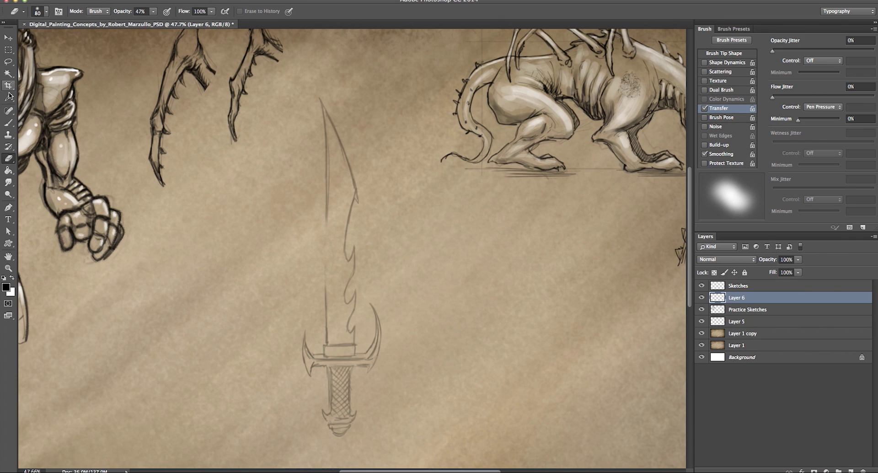
Step: Redraw the blade's tip and jagged, notched edge in darker brush lines over the faded sketch
left_click(8, 123)
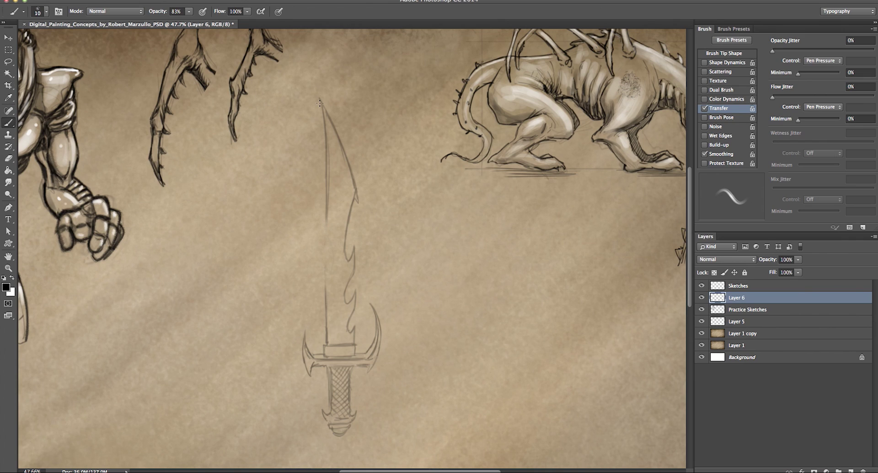
left_click_drag(321, 110, 327, 232)
mouse_move(319, 98)
left_mouse_down()
mouse_move(355, 188)
mouse_move(357, 212)
mouse_move(342, 251)
mouse_move(346, 261)
mouse_move(351, 252)
mouse_move(355, 258)
mouse_move(354, 243)
mouse_move(348, 329)
left_mouse_up()
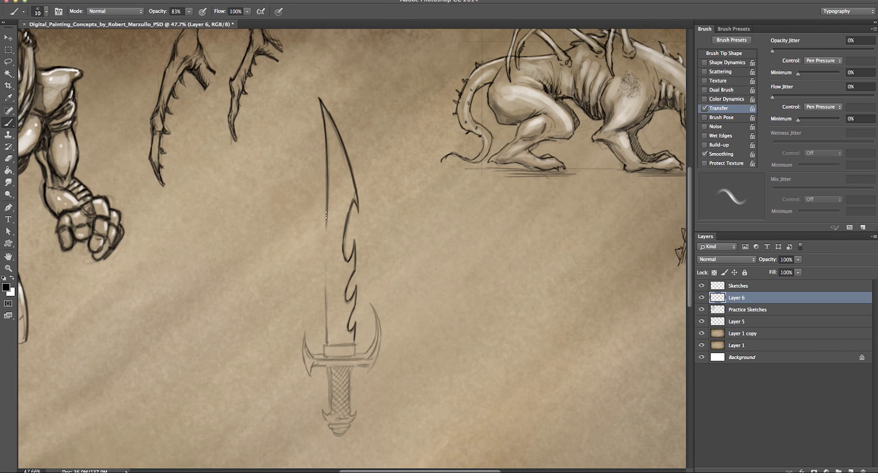
Step: Redraw the blade's straight edge in dark lines with an outward-pointing barb halfway down, continuing to the collar
left_click_drag(327, 238, 327, 250)
left_click_drag(327, 343, 327, 229)
left_click_drag(324, 293, 327, 321)
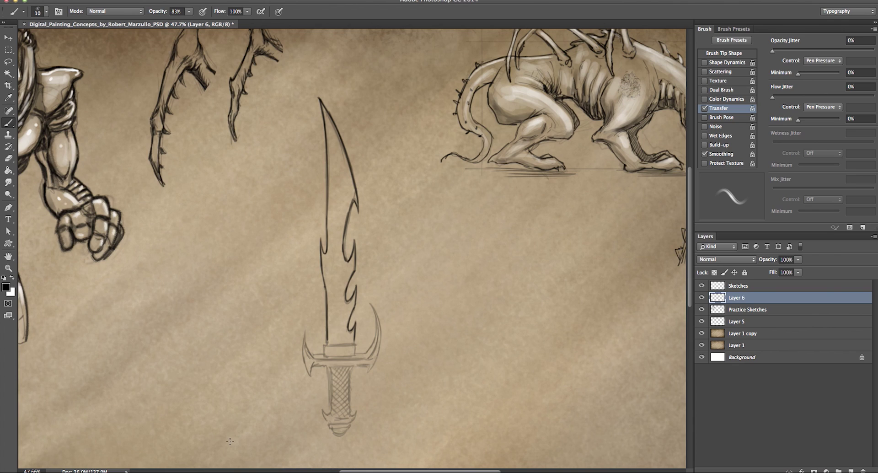
left_click_drag(318, 96, 325, 250)
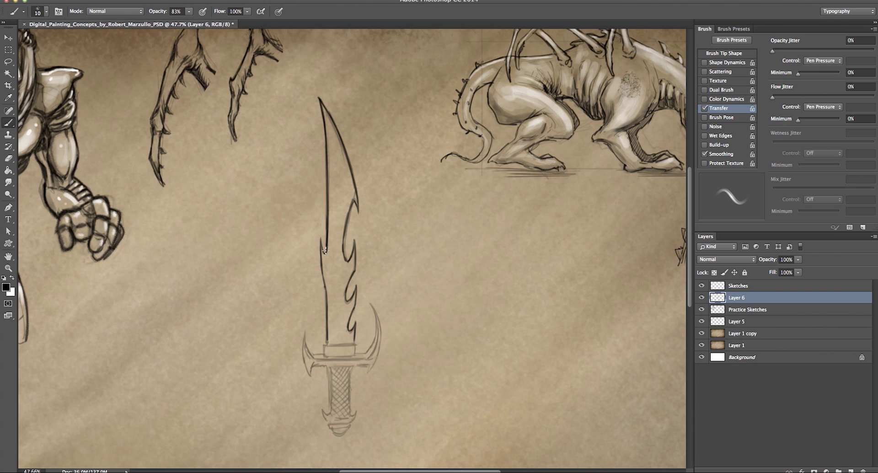
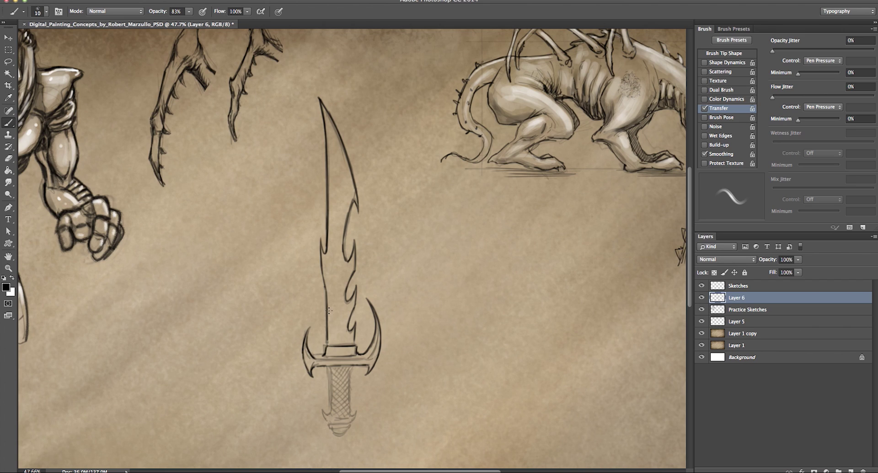
Step: Redraw the crossguard, grip sides and pommel in dark lines and touch up the blade's base above the collar
mouse_move(378, 324)
left_mouse_down()
mouse_move(371, 352)
mouse_move(359, 349)
mouse_move(365, 360)
mouse_move(321, 360)
mouse_move(309, 347)
mouse_move(324, 353)
mouse_move(308, 345)
mouse_move(332, 411)
left_mouse_up()
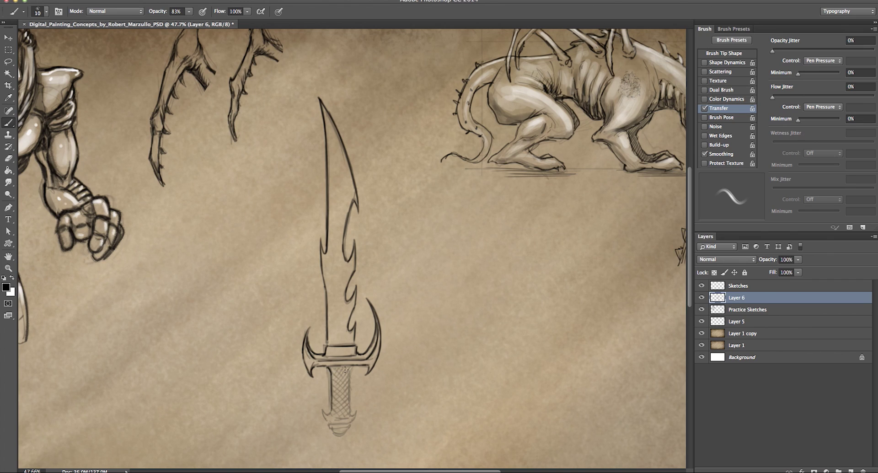
mouse_move(351, 369)
left_mouse_down()
mouse_move(349, 407)
mouse_move(336, 389)
mouse_move(330, 416)
mouse_move(323, 411)
mouse_move(330, 403)
mouse_move(350, 417)
mouse_move(357, 407)
mouse_move(351, 421)
mouse_move(330, 423)
mouse_move(332, 397)
mouse_move(345, 422)
left_mouse_up()
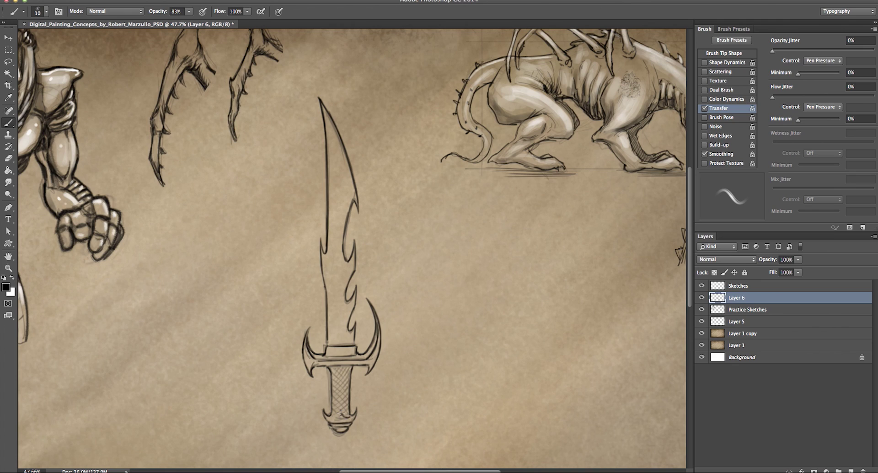
left_click_drag(339, 411, 347, 416)
left_click_drag(348, 365, 325, 367)
left_click_drag(354, 336, 354, 346)
Step: Shade the collar, the crossguard bar and the inner sides of its curved horns with short dark strokes
left_click(8, 268)
left_click_drag(257, 411, 286, 411)
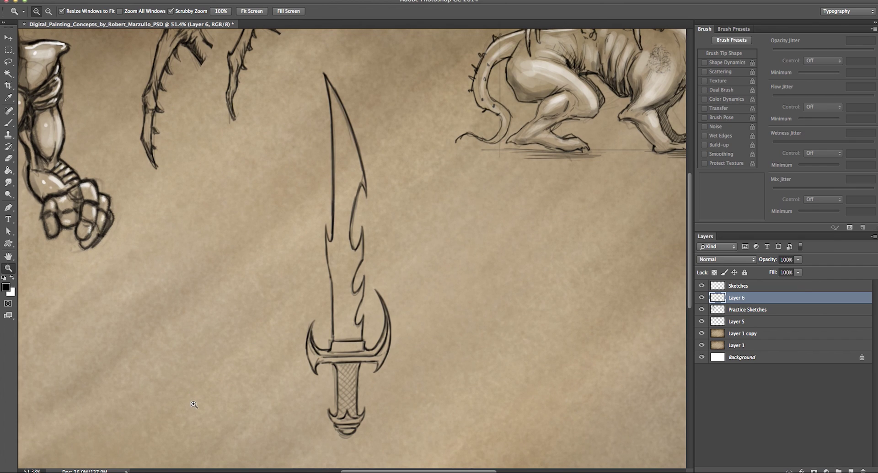
left_click(9, 122)
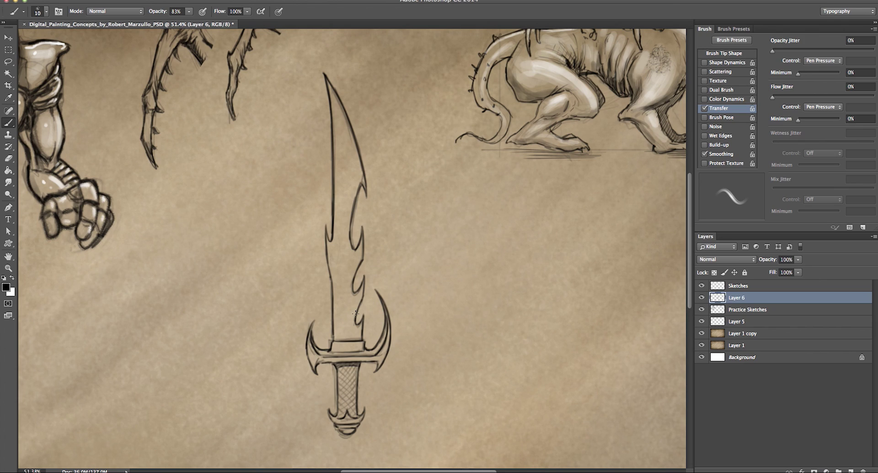
mouse_move(346, 346)
left_mouse_down()
mouse_move(338, 343)
mouse_move(358, 352)
mouse_move(336, 356)
left_mouse_up()
left_click_drag(313, 352, 314, 355)
left_click_drag(380, 357, 386, 343)
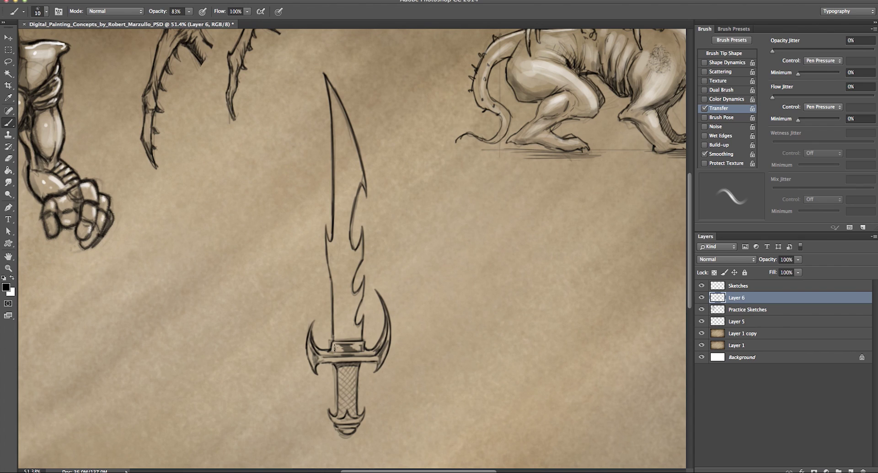
left_click_drag(351, 359, 337, 361)
Step: Draw a small cluster of overlapping scale marks in the middle of the grip with a smaller brush
left_click(8, 267)
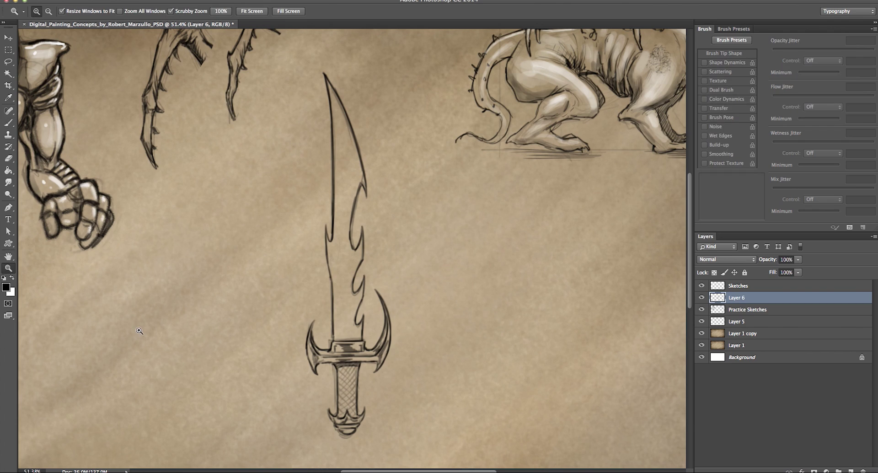
left_click(220, 352)
left_click(8, 122)
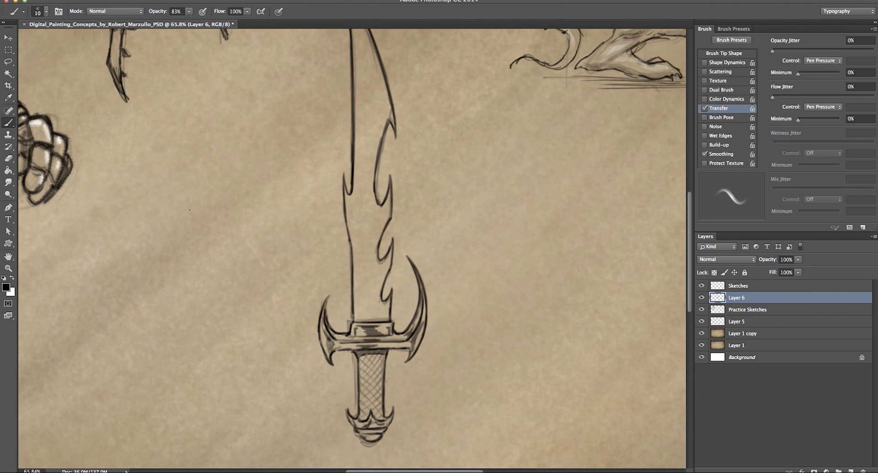
scroll(275, 353, "down", 3)
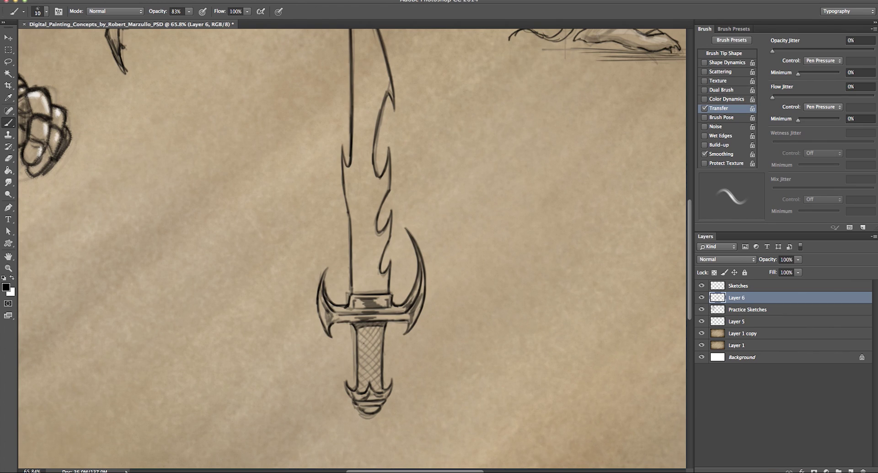
key("bracketleft")
key("bracketleft")
left_click_drag(368, 348, 373, 347)
left_click_drag(371, 347, 362, 351)
Step: Copy the scale cluster on the grip to its own layer and place the copy slightly below the original
left_click(8, 61)
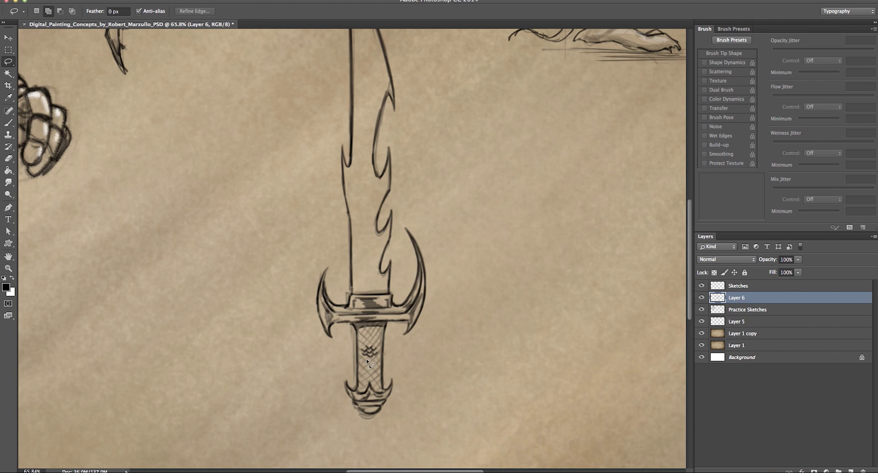
mouse_move(380, 355)
left_mouse_down()
mouse_move(369, 359)
mouse_move(378, 354)
left_mouse_up()
key("ctrl+j")
left_click(8, 38)
left_click_drag(368, 351, 365, 356)
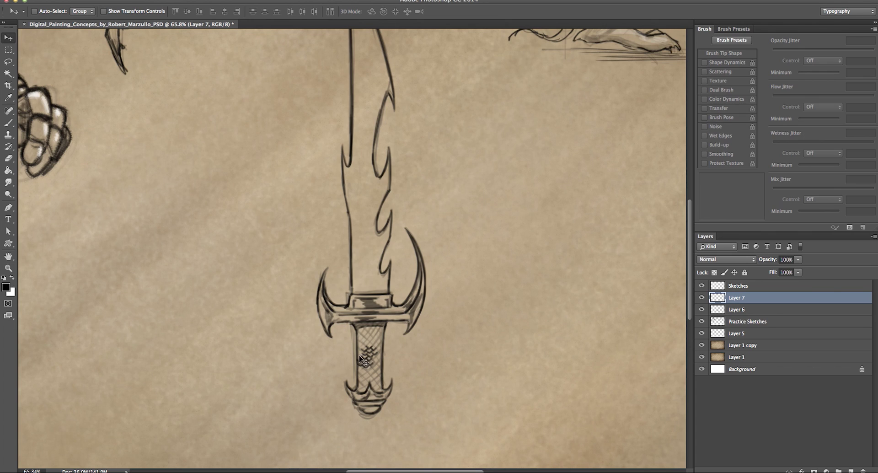
Step: Duplicate the scale cluster repeatedly in offset positions until the scales cover the whole grip
mouse_move(364, 362)
left_mouse_down()
mouse_move(363, 390)
mouse_move(379, 390)
mouse_move(381, 367)
left_mouse_up()
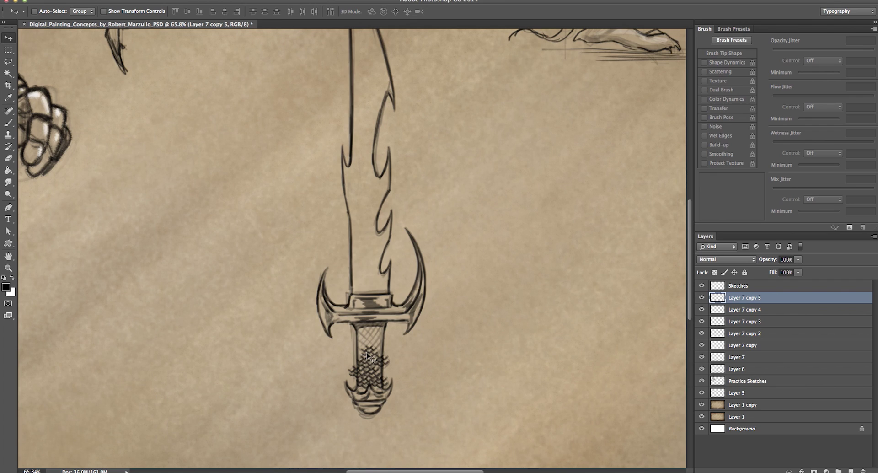
left_click_drag(379, 364, 383, 376)
mouse_move(389, 374)
left_mouse_down("alt")
mouse_move(378, 349)
mouse_move(395, 367)
mouse_move(369, 352)
mouse_move(352, 355)
mouse_move(356, 344)
mouse_move(372, 347)
left_mouse_up("alt")
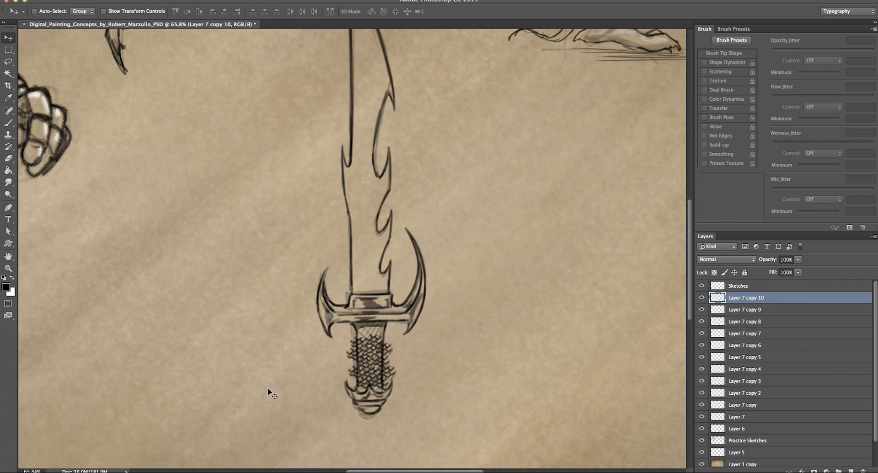
Step: Merge the upper duplicated scale layers down until only three scale layers remain
key("ctrl+alt+z")
key("ctrl+alt+z")
key("ctrl+alt+z")
key("ctrl+alt+z")
key("ctrl+alt+z")
key("ctrl+alt+z")
key("ctrl+alt+z")
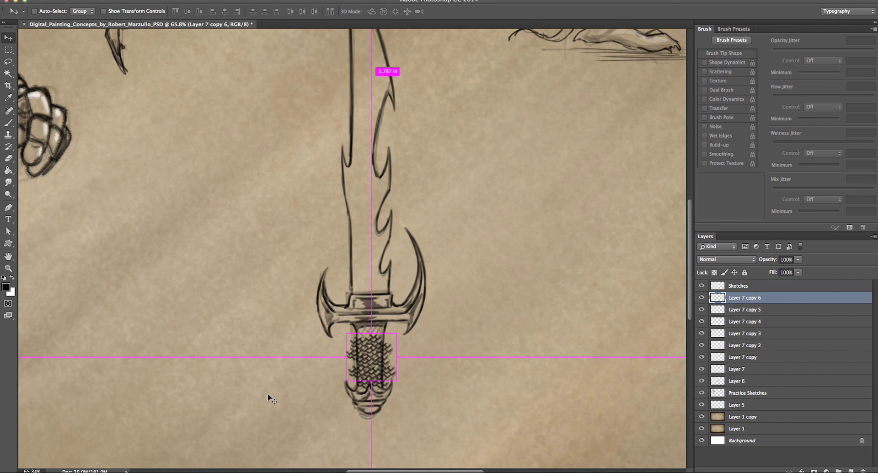
key("ctrl+alt+z")
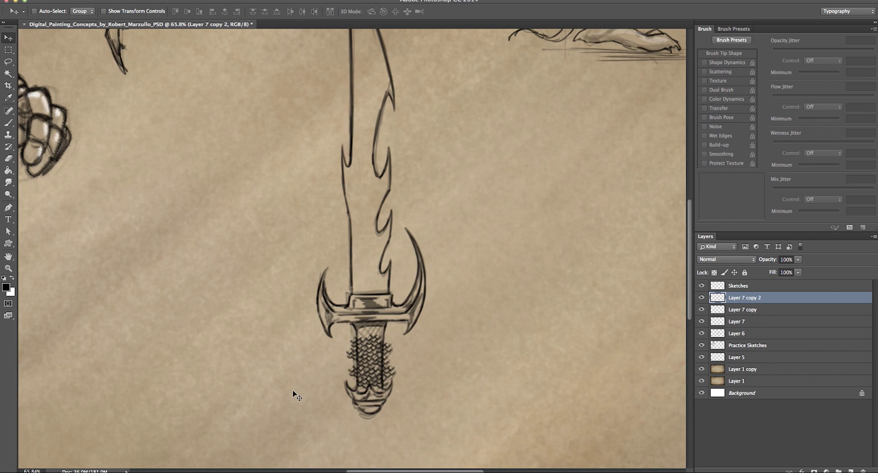
Step: Check the contents of the remaining scale layers by toggling their visibility, and merge them into one layer
left_click(701, 297)
left_click(701, 297)
left_click(702, 309)
left_click(702, 310)
left_click(702, 322)
left_click(702, 322)
left_click(702, 333)
left_click(703, 333)
key("super+e")
key("super+e")
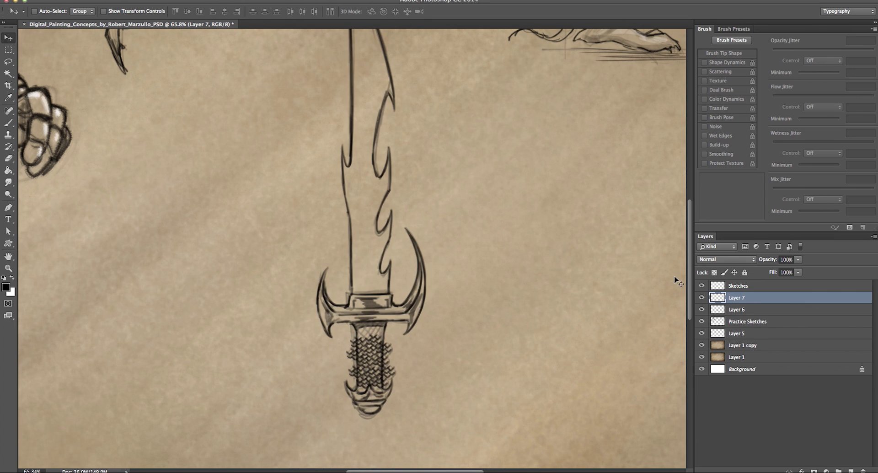
Step: Try merging the scale layer into the sword layer, and undo the merge after checking its visibility
left_click(701, 298)
left_click(702, 297)
key("super+e")
left_click(701, 297)
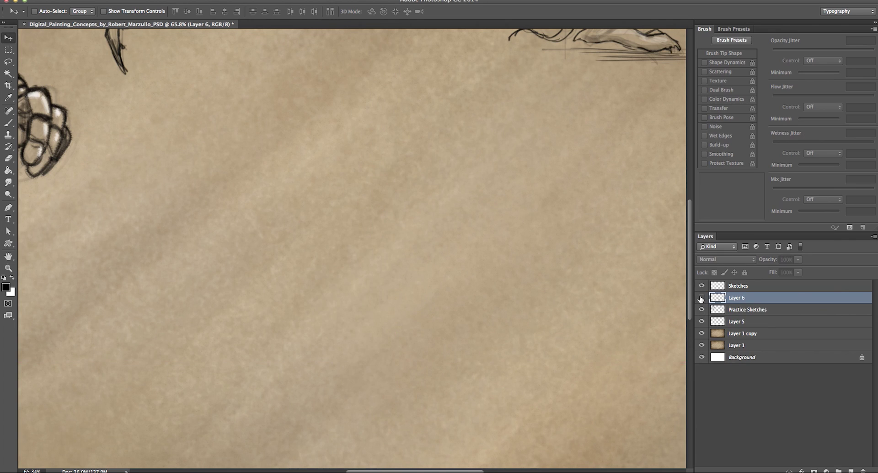
left_click(701, 298)
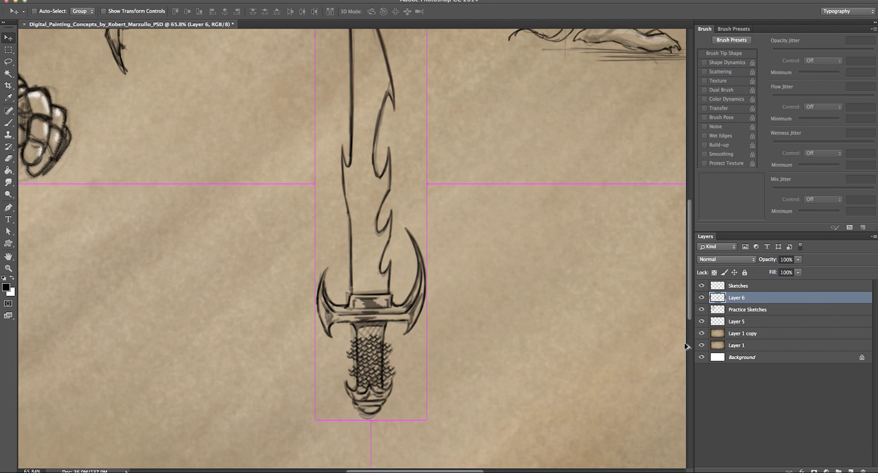
key("super+z")
left_click(701, 298)
left_click(701, 297)
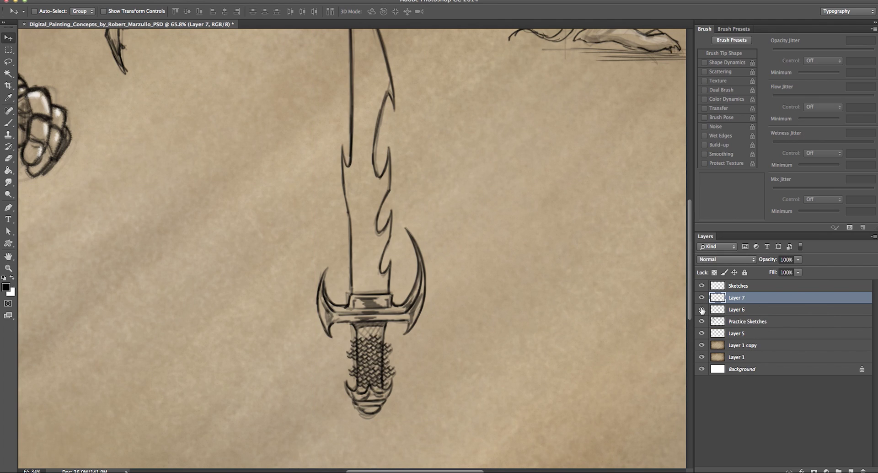
Step: Erase the original scale cluster and most of the sketched crosshatching from the grip on Layer 6
left_click(716, 311)
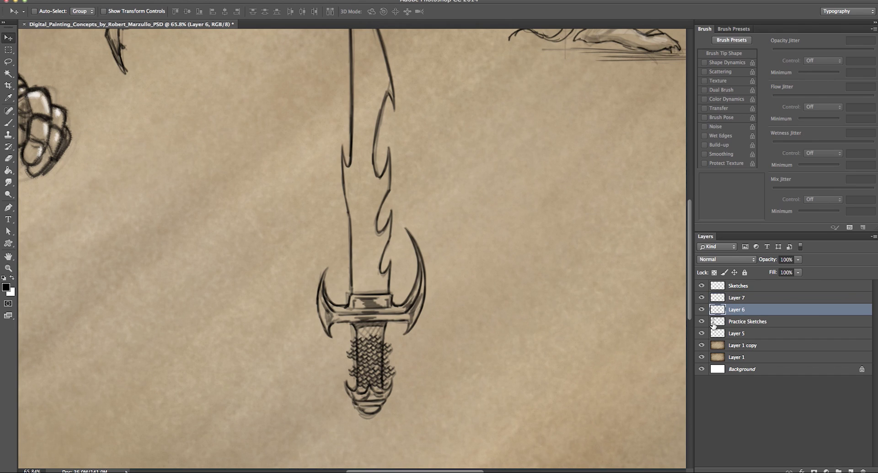
left_click(9, 158)
mouse_move(370, 352)
left_mouse_down()
mouse_move(367, 343)
mouse_move(371, 353)
mouse_move(364, 345)
mouse_move(478, 332)
left_mouse_up()
Step: Move the scale patch off the grip to the empty area beside the sword and duplicate it alongside
left_click(745, 298)
left_click(8, 37)
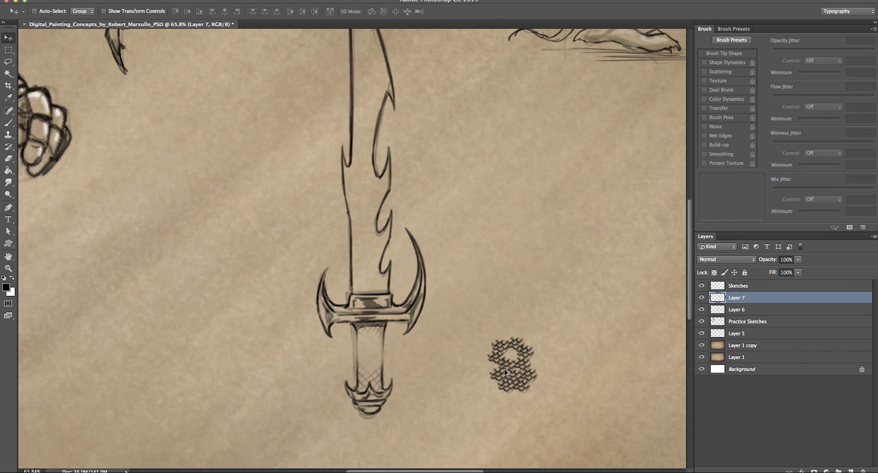
mouse_move(507, 375)
left_mouse_down()
mouse_move(494, 351)
mouse_move(446, 371)
mouse_move(460, 367)
left_mouse_up()
Step: Outline the gap in the original scale patch, shift the selection onto the duplicate patch, and copy that piece to a new layer
left_click(8, 62)
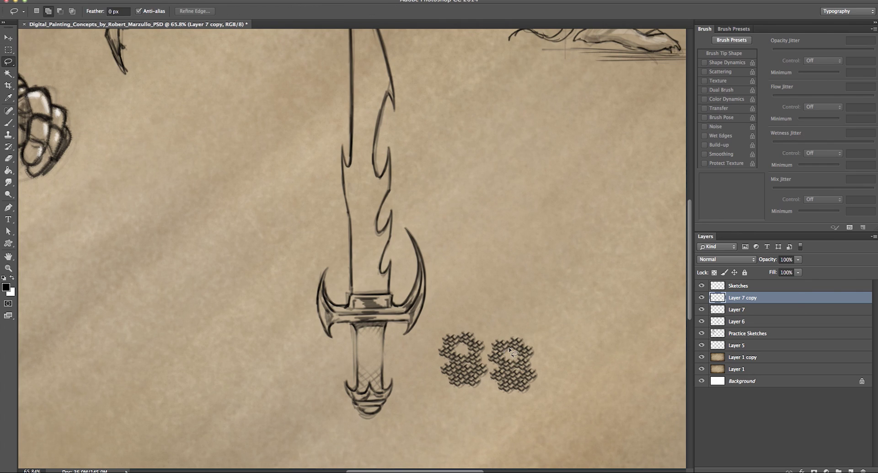
mouse_move(516, 352)
left_mouse_down()
mouse_move(516, 360)
mouse_move(508, 352)
left_mouse_up()
key("m")
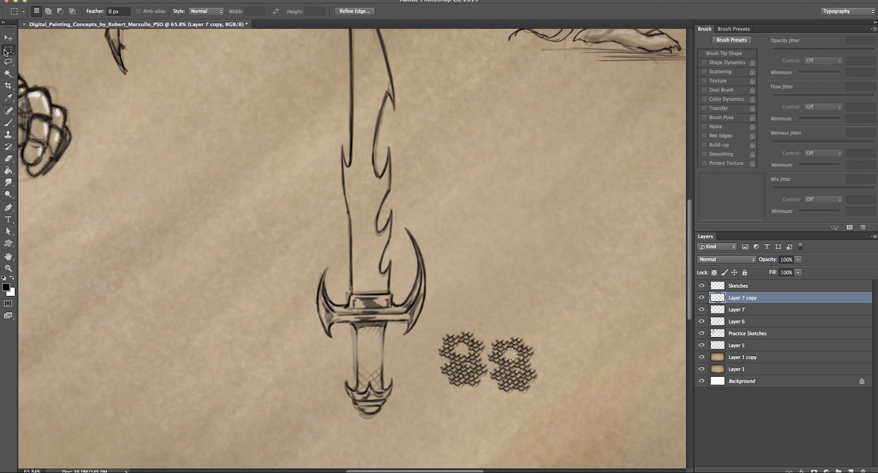
left_click_drag(511, 358, 459, 369)
key("super+c")
key("super+v")
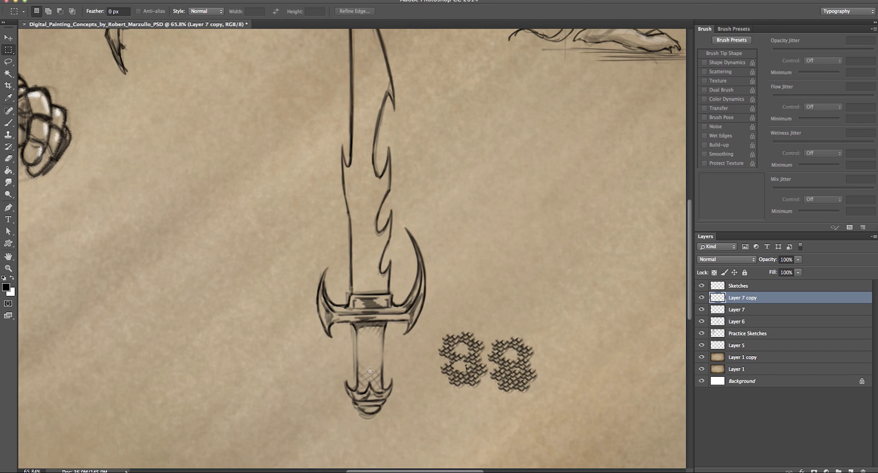
Step: Move the copied scale piece into the original patch's gap and adjust its width with Free Transform
key("v")
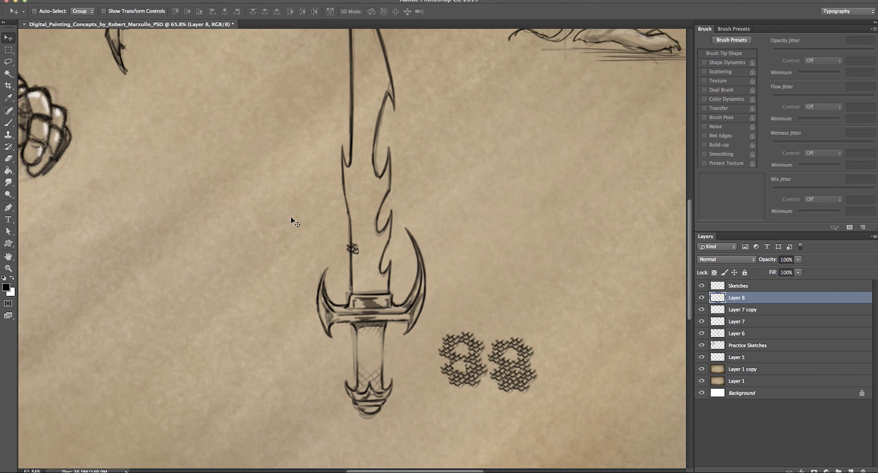
left_click_drag(352, 249, 505, 387)
key("ctrl+t")
left_click_drag(501, 354, 498, 357)
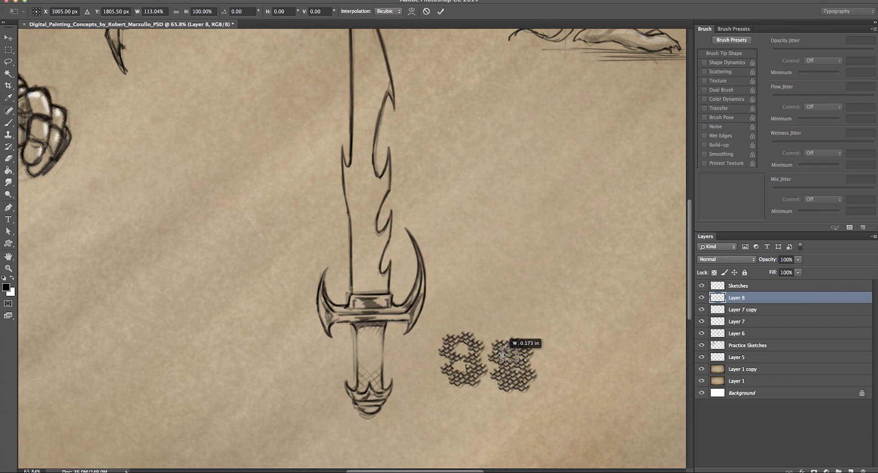
key("Return")
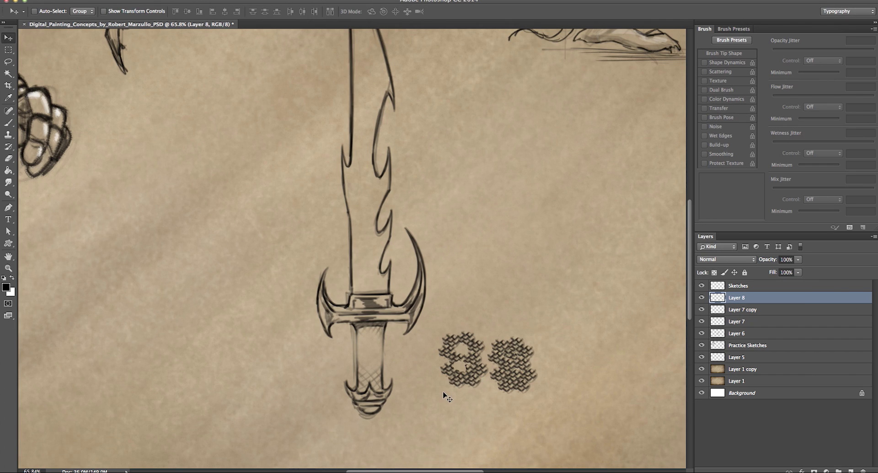
key("ctrl+t")
left_click_drag(503, 354, 499, 354)
key("Return")
Step: Delete the filler piece's layer and undo back to the gap-shaped selection
left_click_drag(765, 300, 863, 471)
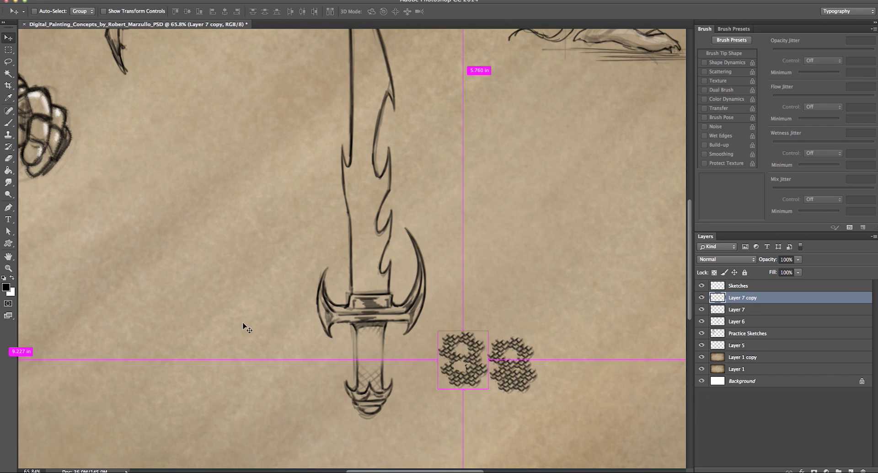
key("ctrl+z")
key("ctrl+z")
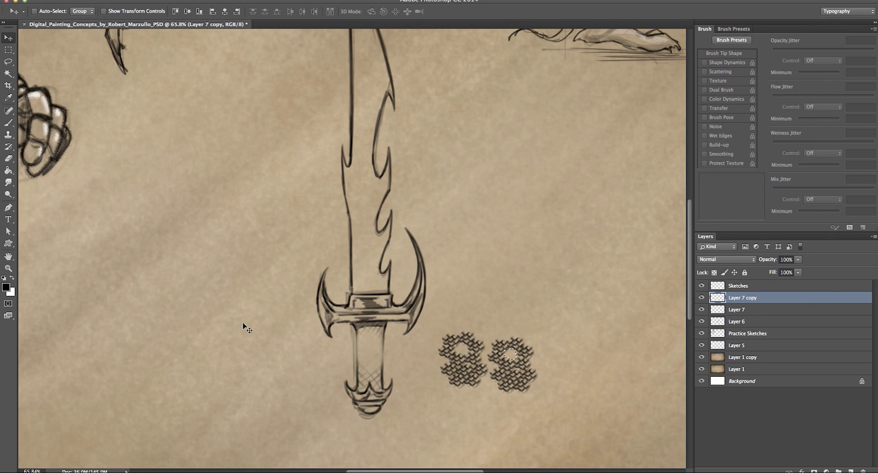
Step: Lasso the gap in the original scale patch again and shift the selection onto the duplicate patch's lower half
key("z")
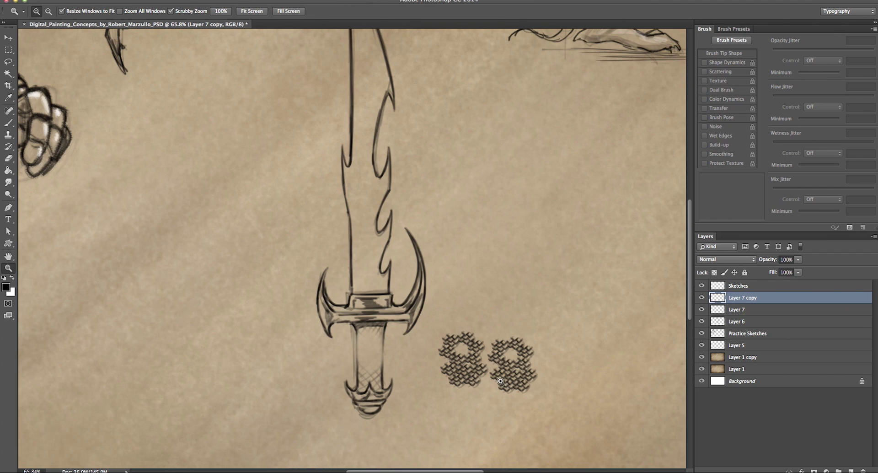
left_click_drag(500, 381, 509, 376)
left_click(9, 63)
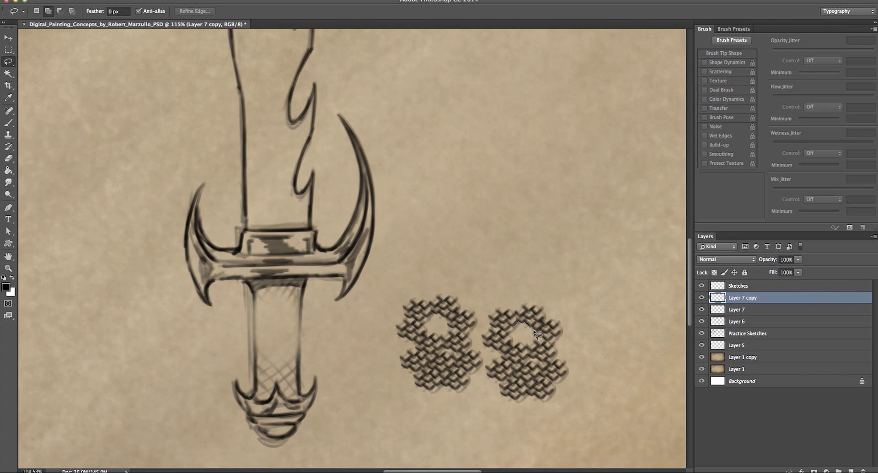
mouse_move(535, 338)
left_mouse_down()
mouse_move(531, 349)
mouse_move(517, 346)
mouse_move(508, 337)
mouse_move(516, 323)
mouse_move(438, 358)
left_mouse_up()
left_click(8, 50)
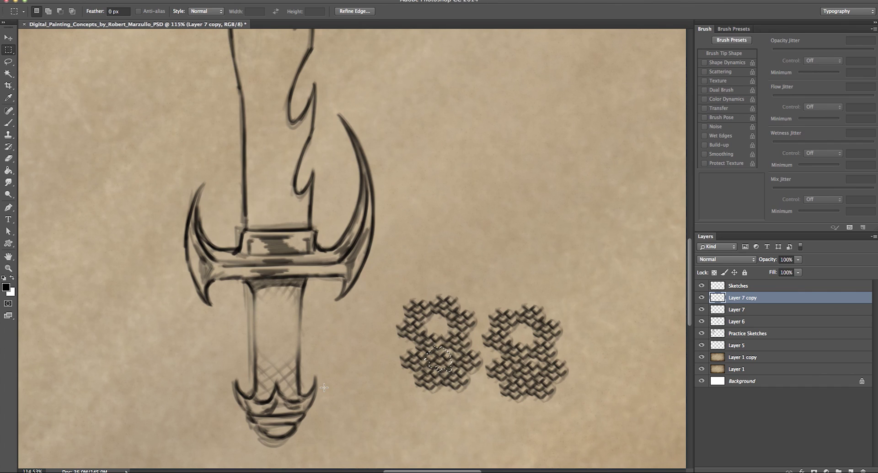
Step: Cut the selected scales onto a new layer, place them in the original patch's gap, and merge that layer down
left_click(701, 309)
left_click(701, 309)
left_click(701, 309)
left_click(701, 297)
left_click(702, 298)
left_click(701, 310)
key("Delete")
key("ctrl+d")
key("ctrl+shift+alt+n")
key("v")
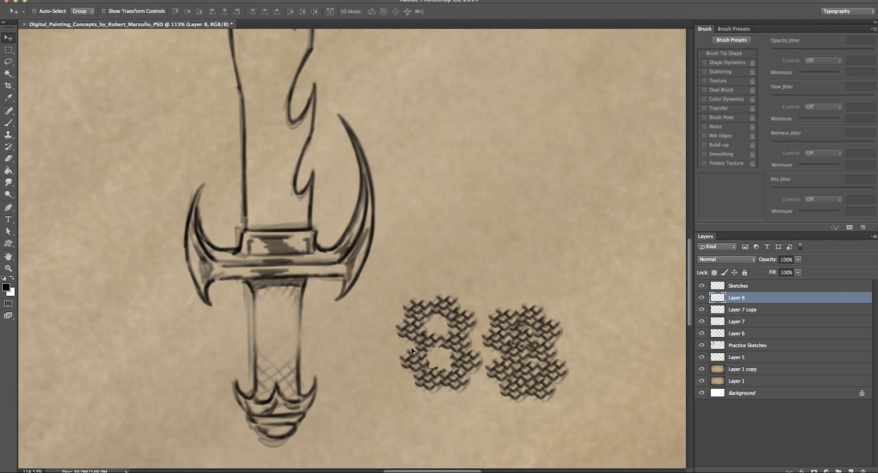
key("Delete")
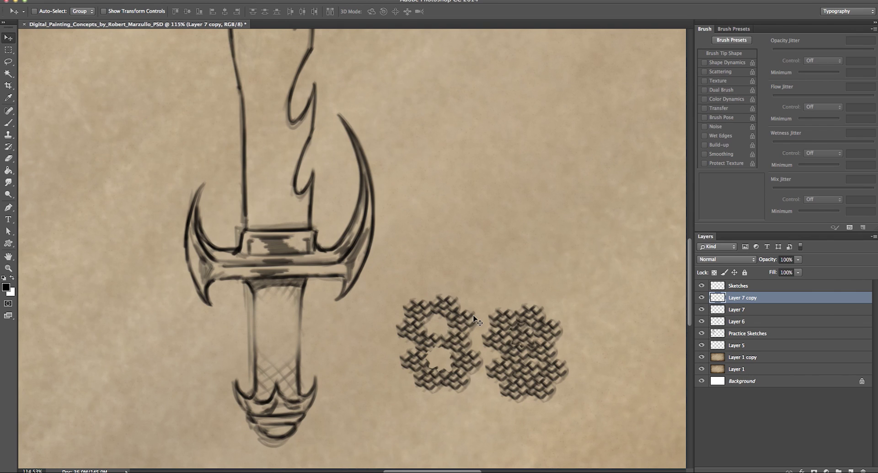
Step: Check and merge the two remaining scale layers, and delete the merged layer
left_click(702, 297)
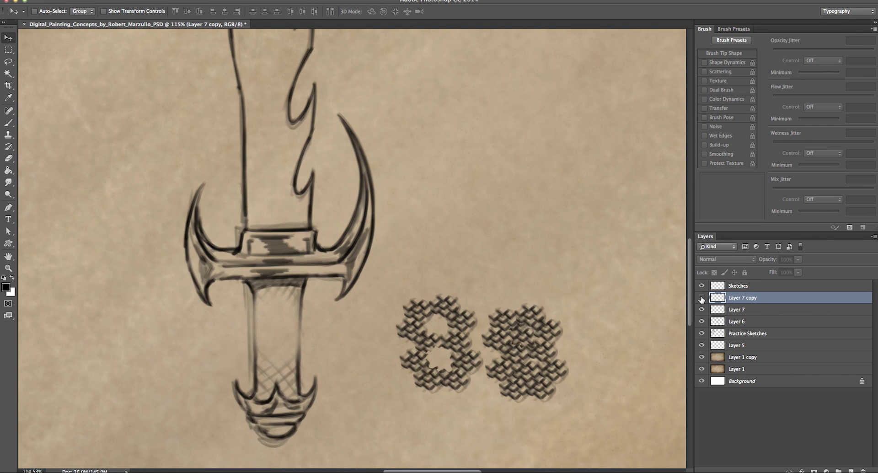
left_click(701, 297)
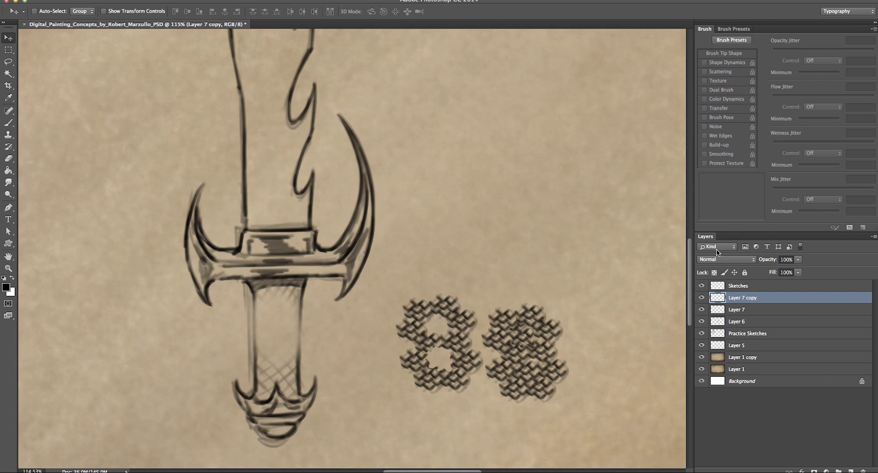
left_click(702, 310)
left_click(702, 309)
key("ctrl+e")
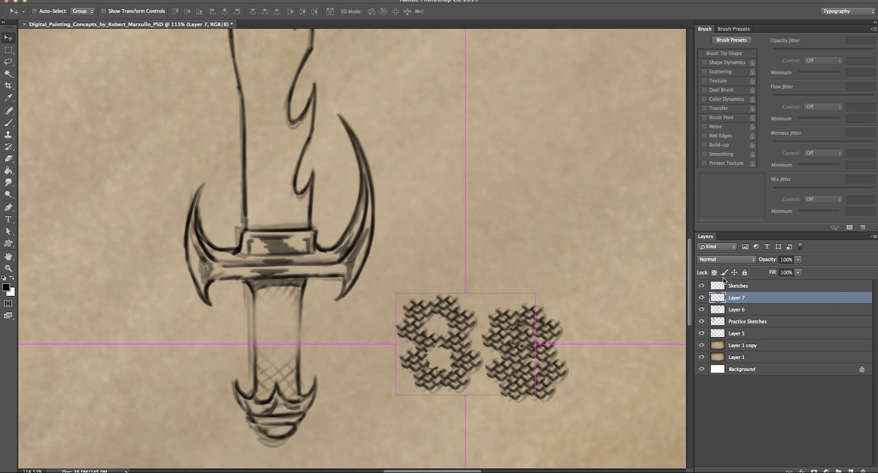
left_click_drag(745, 299, 862, 470)
Step: Add a new layer above Layer 6 and draw a zigzag row of scales across the grip just below the crossguard
key("b")
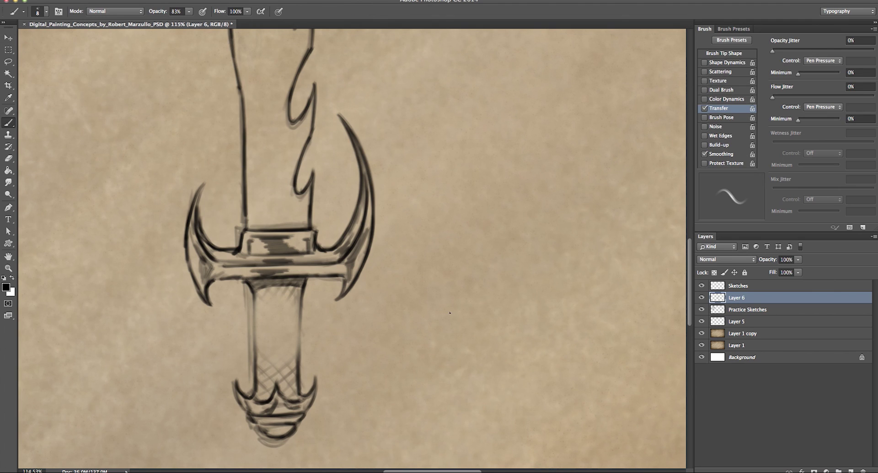
left_click(701, 298)
left_click(701, 298)
left_click(850, 470)
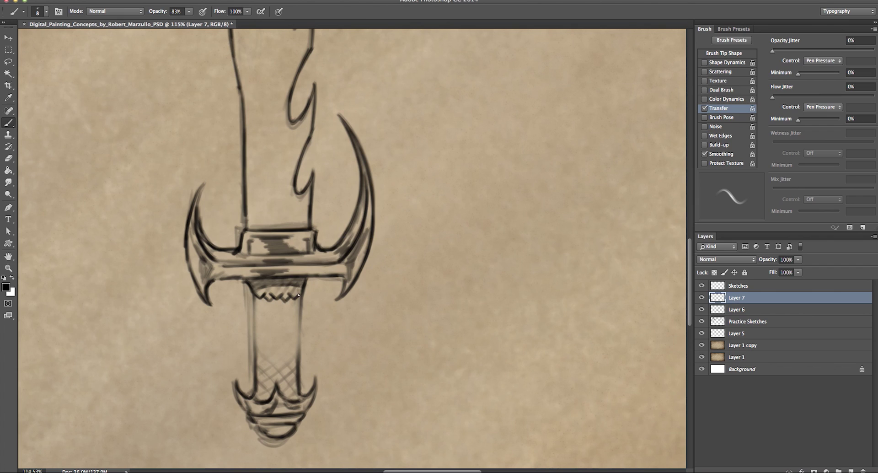
Step: Duplicate the zigzag scale row just below the first and merge the copy with it
key("v")
left_click_drag(263, 312, 275, 307)
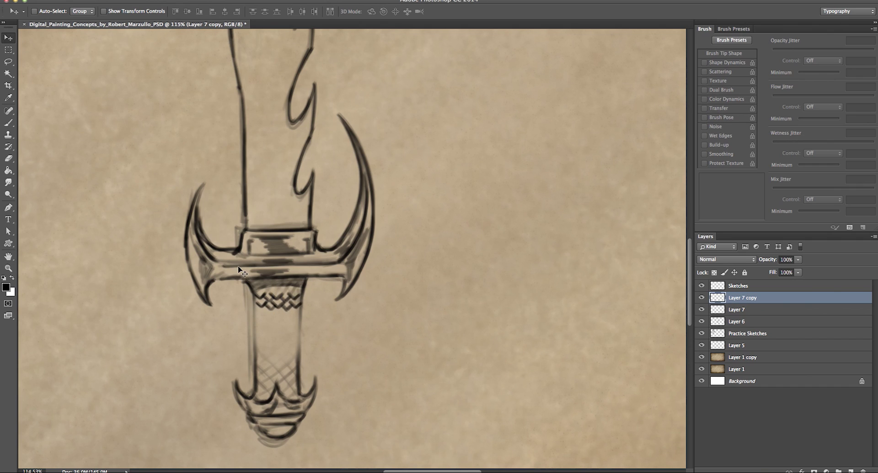
key("ctrl+e")
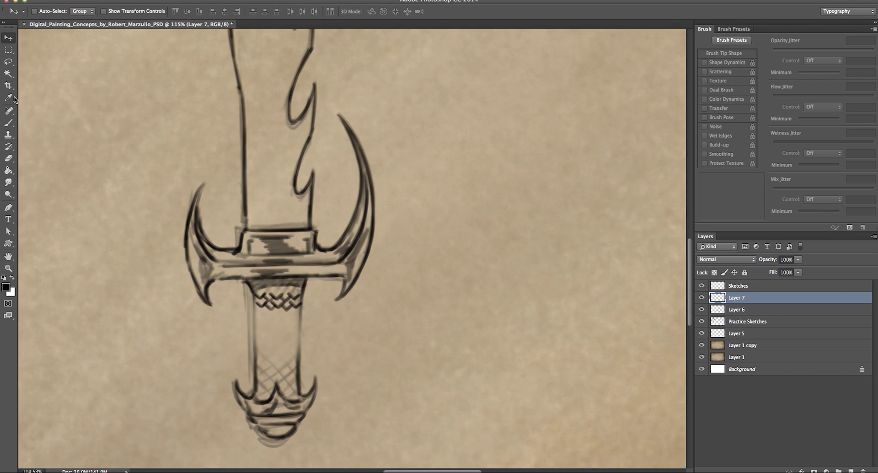
Step: Touch up the lower edge of the scale band with the brush and duplicate the band directly beneath it
left_click(8, 122)
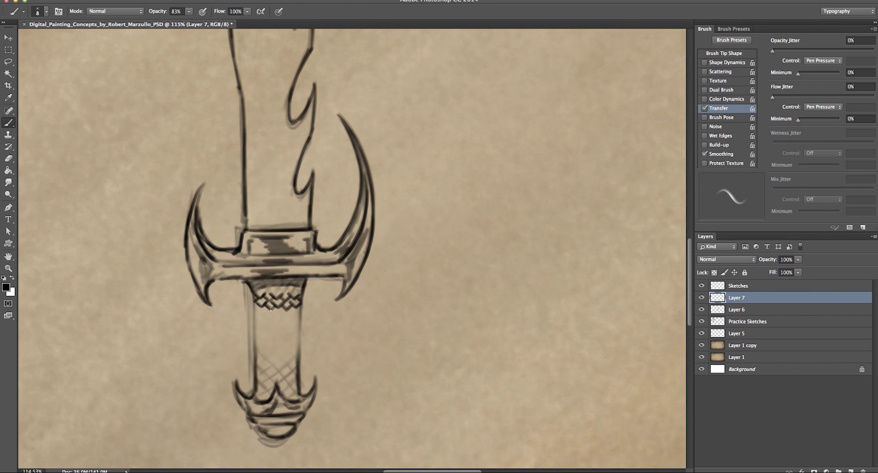
left_click(8, 37)
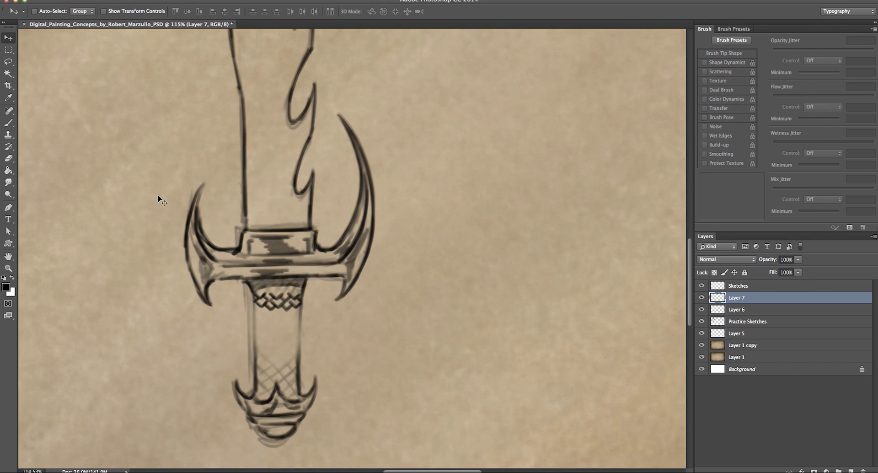
left_click_drag(257, 302, 264, 325)
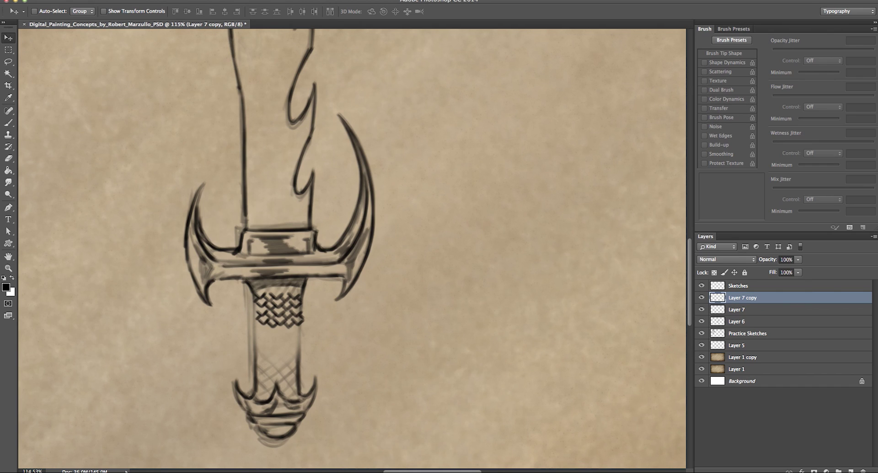
Step: Warp the duplicated scale band to fit the grip's contour and merge it down into Layer 7
left_click(93, 0)
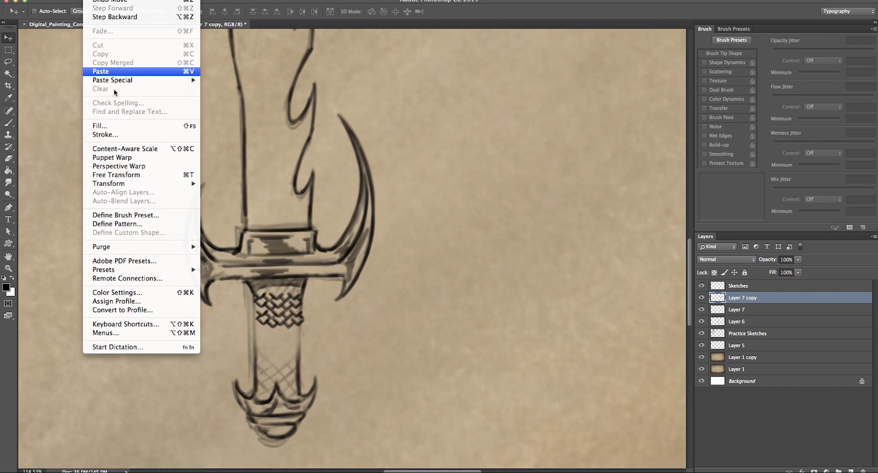
mouse_move(145, 183)
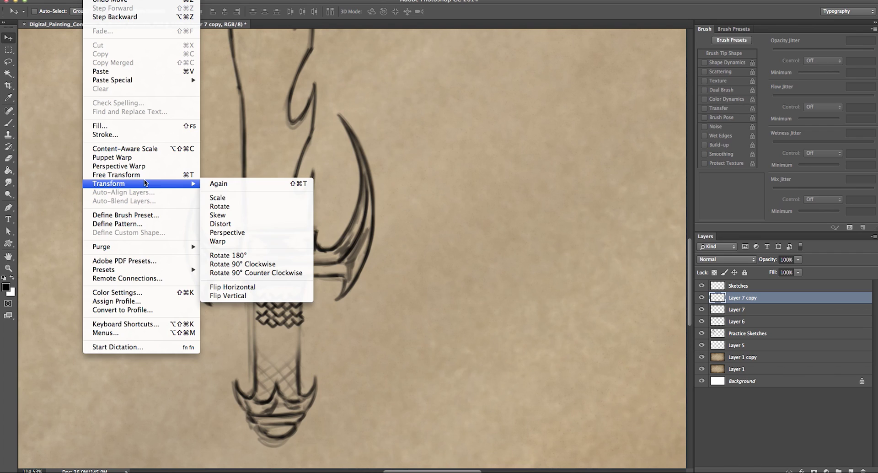
left_click(216, 241)
mouse_move(258, 309)
left_mouse_down()
mouse_move(261, 316)
mouse_move(304, 310)
mouse_move(254, 304)
left_mouse_up()
key("Return")
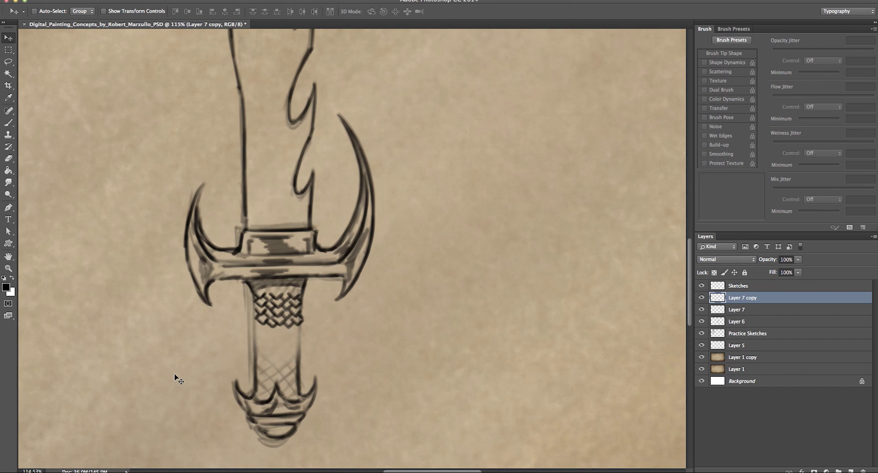
key("super+e")
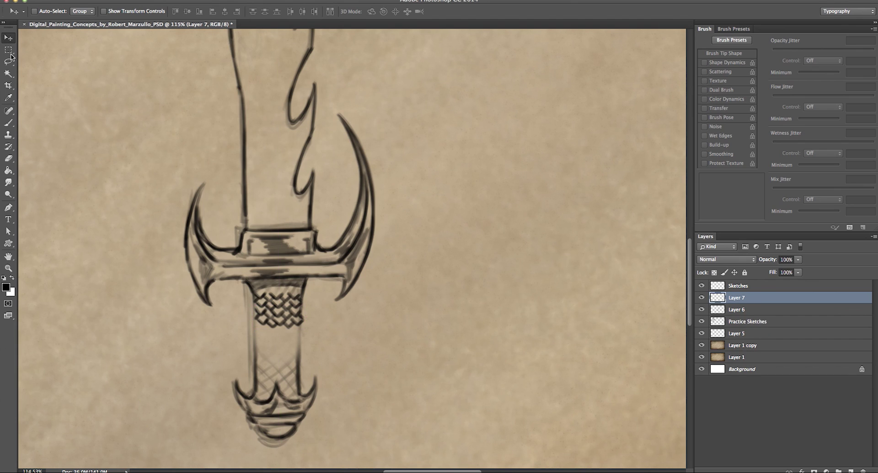
Step: Duplicate the scale band further down the grip, soften the overlap with a size 30 eraser, and merge the copy down
left_click_drag(270, 310, 260, 344)
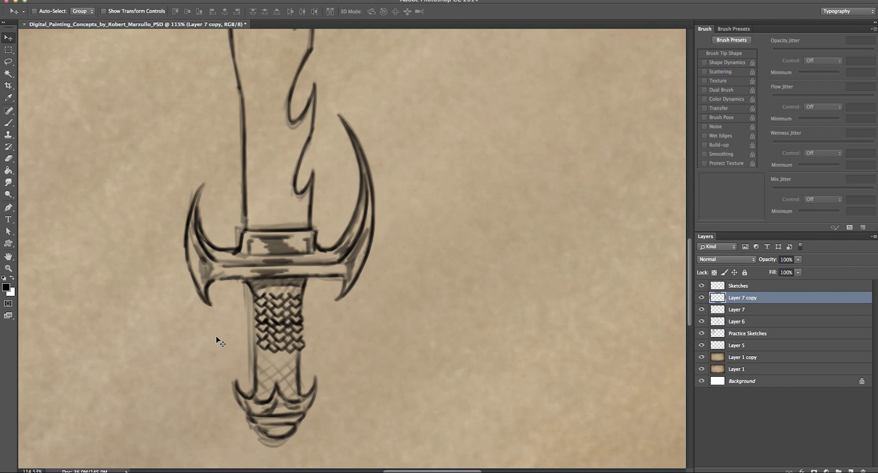
key("e")
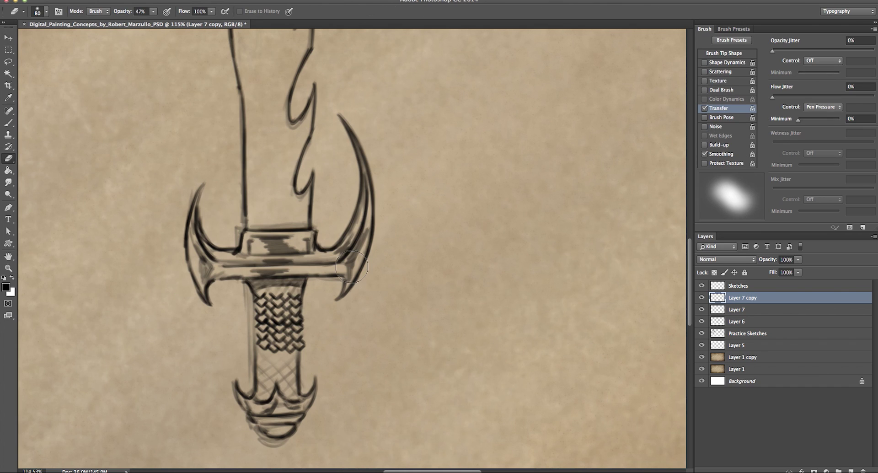
key("bracketleft")
key("bracketleft")
key("bracketleft")
key("bracketleft")
key("bracketleft")
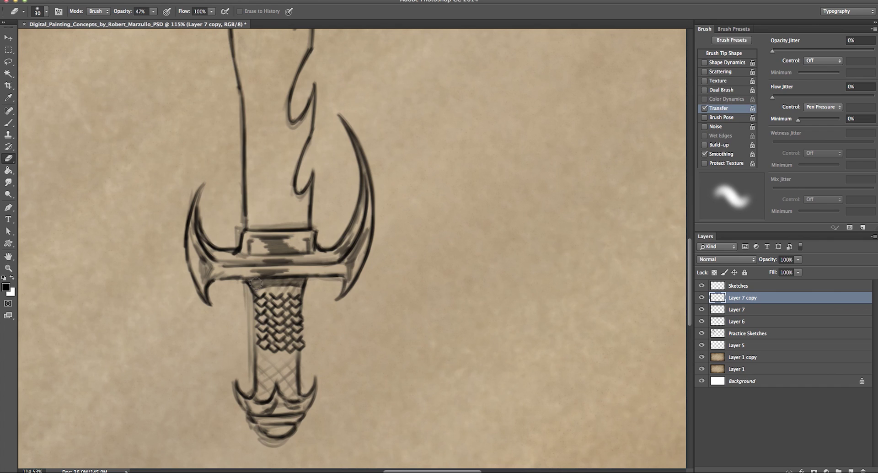
key("Delete")
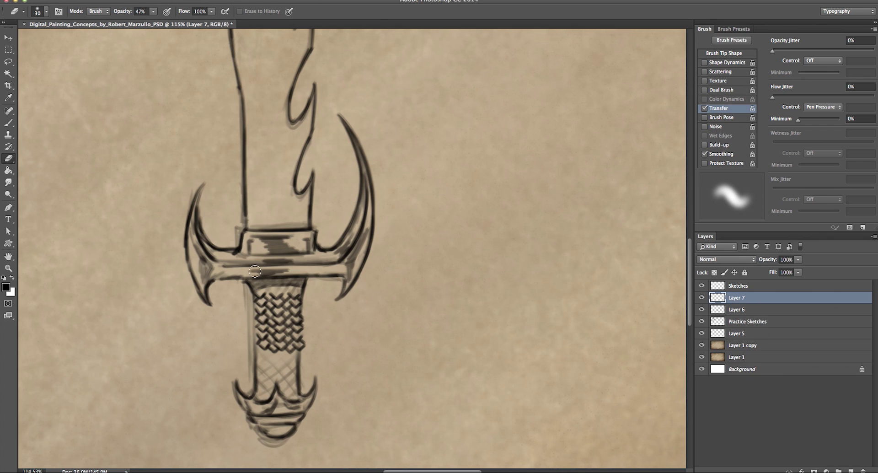
Step: Duplicate the scale band down to the pommel, blend its seam with the eraser, and merge it into Layer 7
left_click(9, 37)
mouse_move(257, 315)
left_mouse_down()
mouse_move(255, 308)
mouse_move(266, 380)
left_mouse_up()
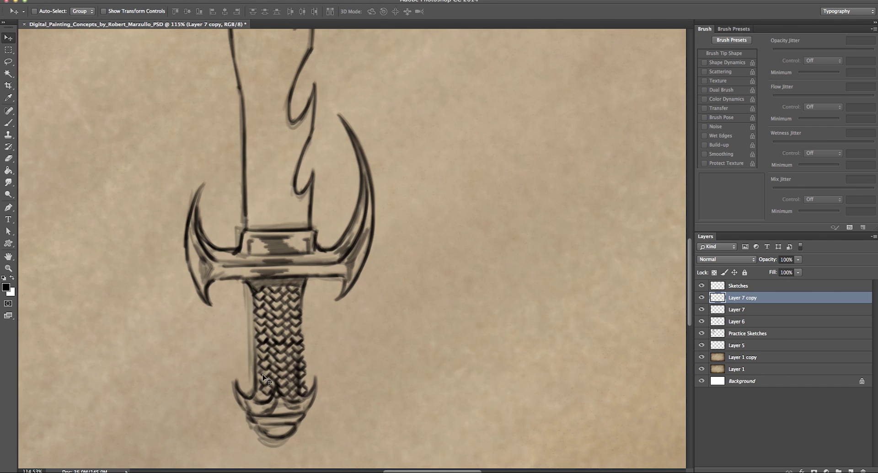
left_click(8, 158)
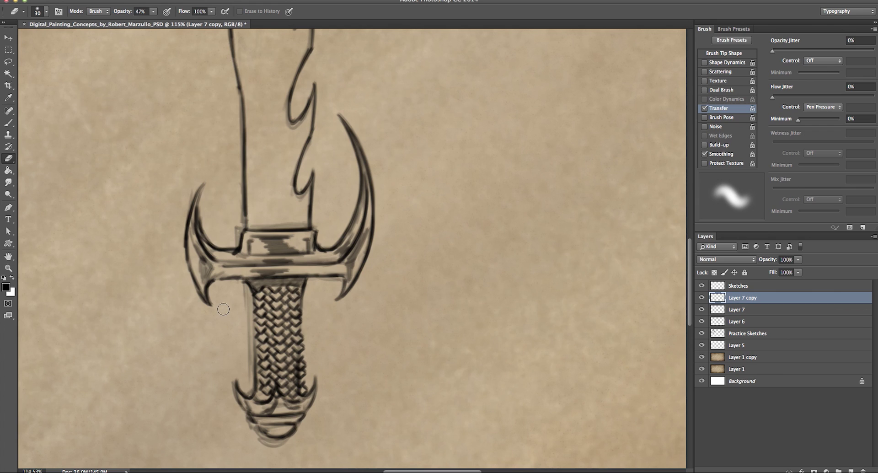
key("super+e")
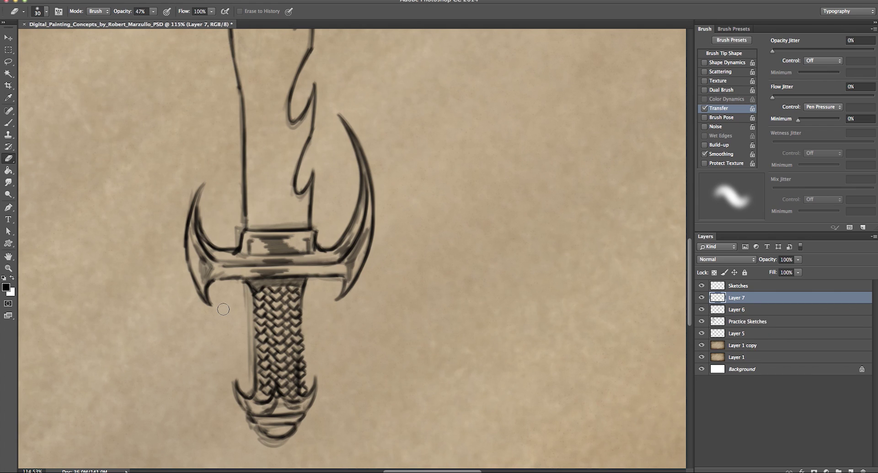
Step: Shift the full scale pattern onto the grip and warp its lower part inward to follow the grip's outline
key("v")
mouse_move(255, 299)
left_mouse_down()
mouse_move(269, 295)
mouse_move(251, 311)
left_mouse_up()
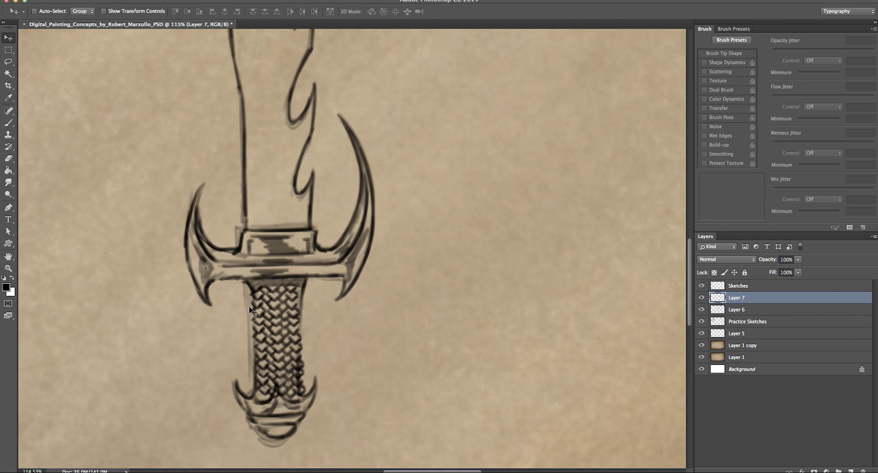
left_click(95, 0)
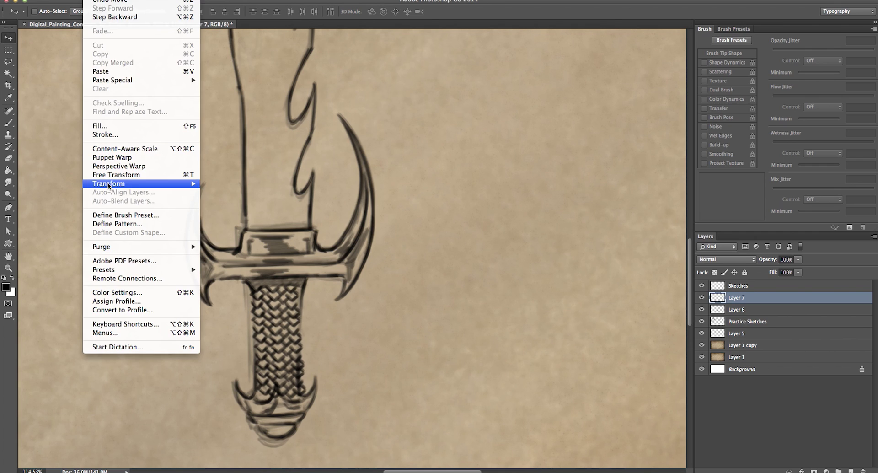
mouse_move(127, 183)
left_click(213, 240)
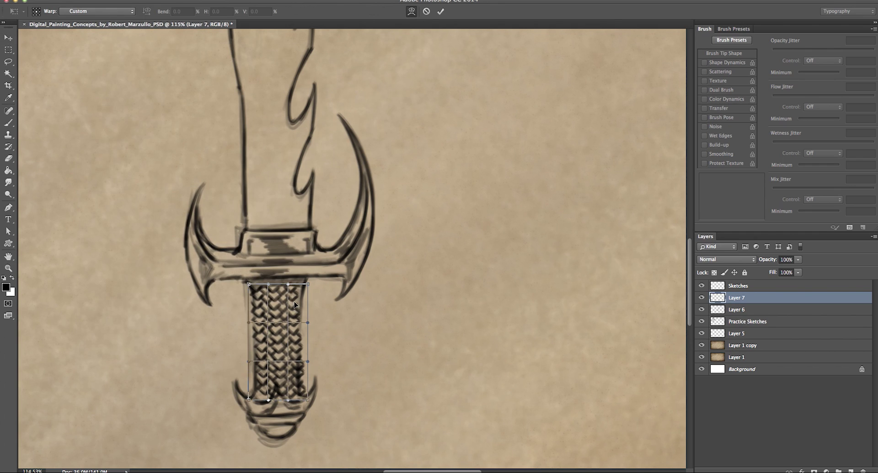
left_click_drag(296, 351, 282, 361)
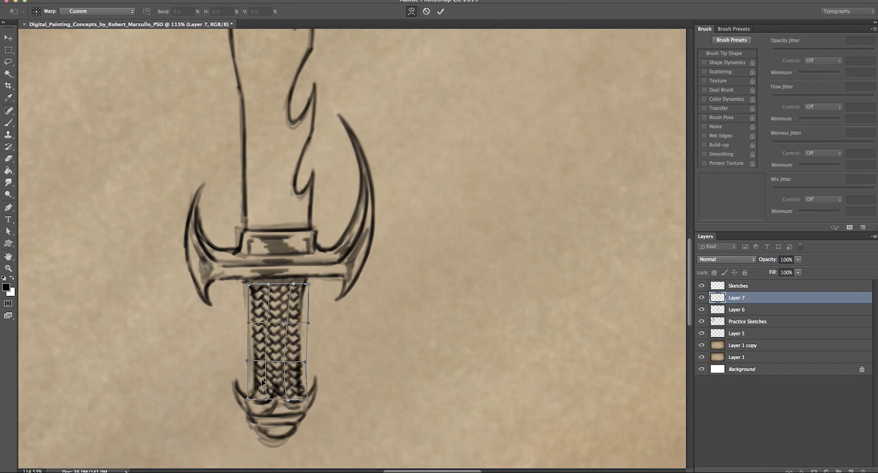
key("Return")
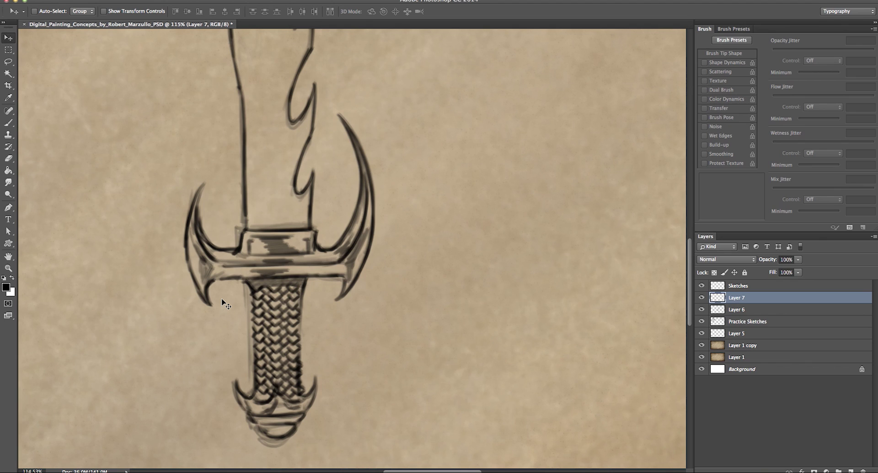
Step: Erase the scales spilling over the pommel and the grip's side edges with a small eraser
key("e")
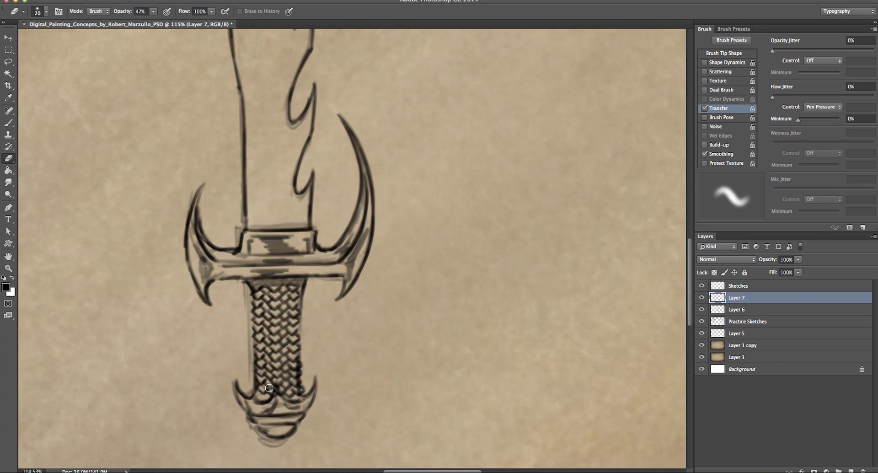
key("bracketright")
key("bracketright")
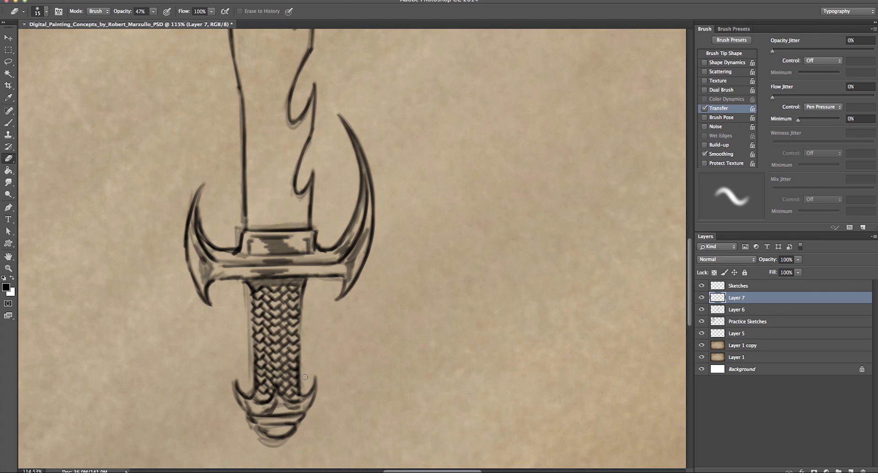
left_click_drag(247, 309, 251, 336)
Step: Merge the scale layer into Layer 6 and toggle the merged layer's visibility to check the whole sword
left_click(9, 268)
mouse_move(153, 305)
left_mouse_down()
mouse_move(112, 300)
mouse_move(124, 257)
left_mouse_up()
mouse_move(94, 219)
left_mouse_down()
mouse_move(126, 231)
mouse_move(113, 237)
left_mouse_up()
left_click_drag(320, 217, 342, 254)
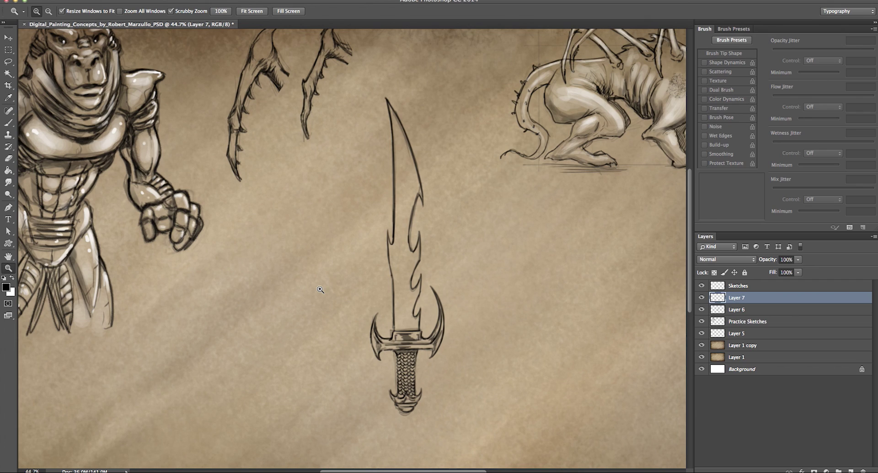
key("BackSpace")
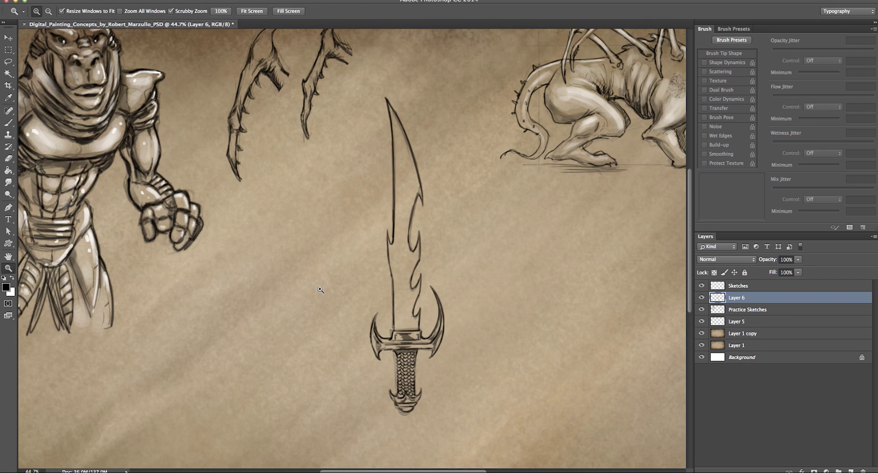
left_click(702, 298)
left_click(702, 297)
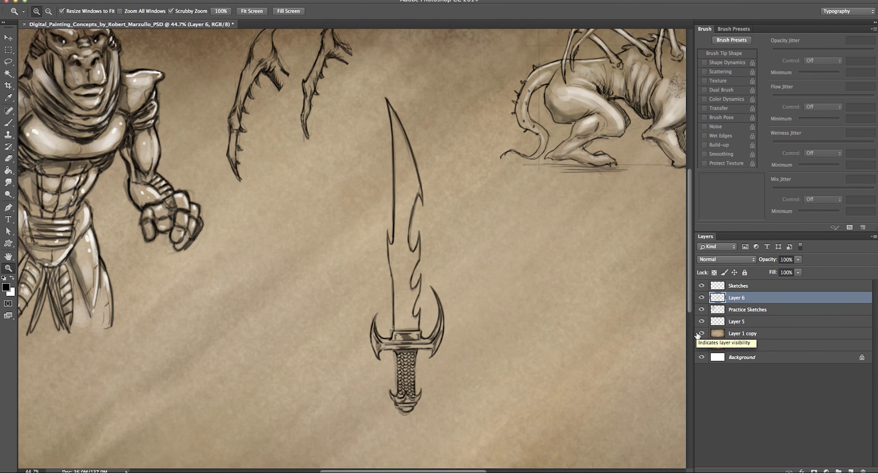
Step: Draw a thin black bevel line inside the blade's straight back edge, from the tip down to the crossguard
left_click(8, 123)
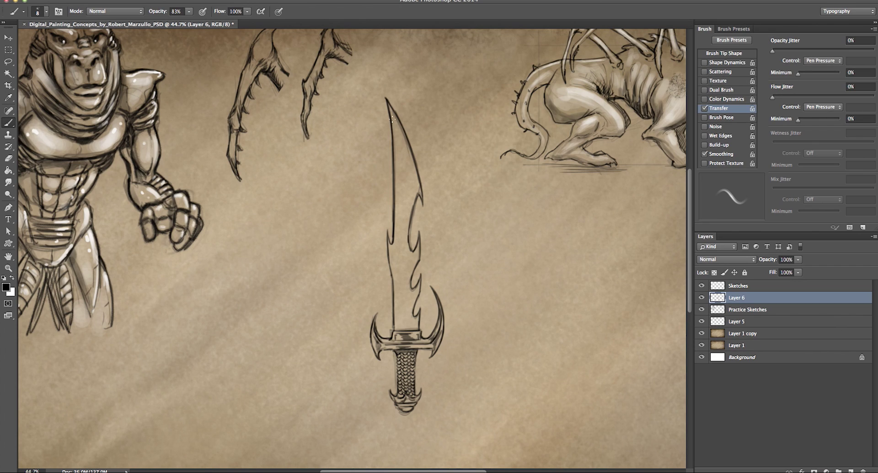
key("bracketright")
key("bracketright")
key("bracketright")
key("bracketleft")
key("bracketleft")
key("bracketleft")
left_click_drag(398, 222, 396, 249)
left_click_drag(391, 252, 396, 328)
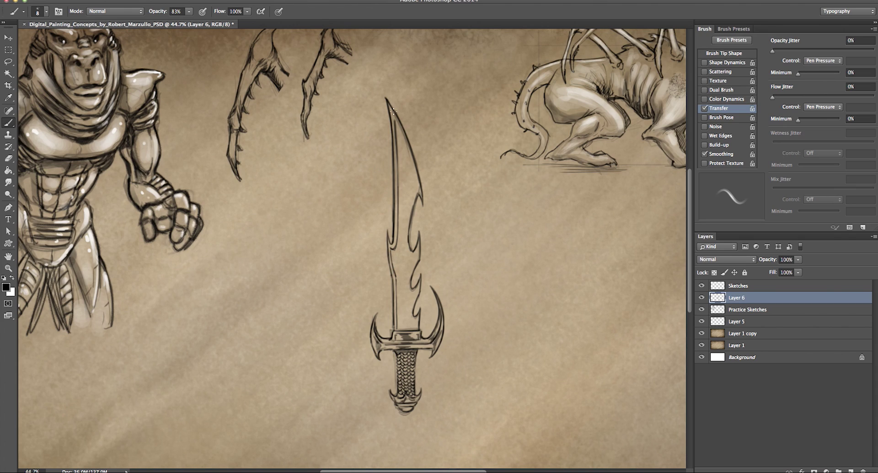
Step: Draw inner bevel lines following the blade's curved and serrated cutting edge, and reinforce the bevel along the back edge
mouse_move(393, 120)
left_mouse_down()
mouse_move(387, 100)
mouse_move(411, 164)
left_mouse_up()
left_click_drag(413, 196, 409, 250)
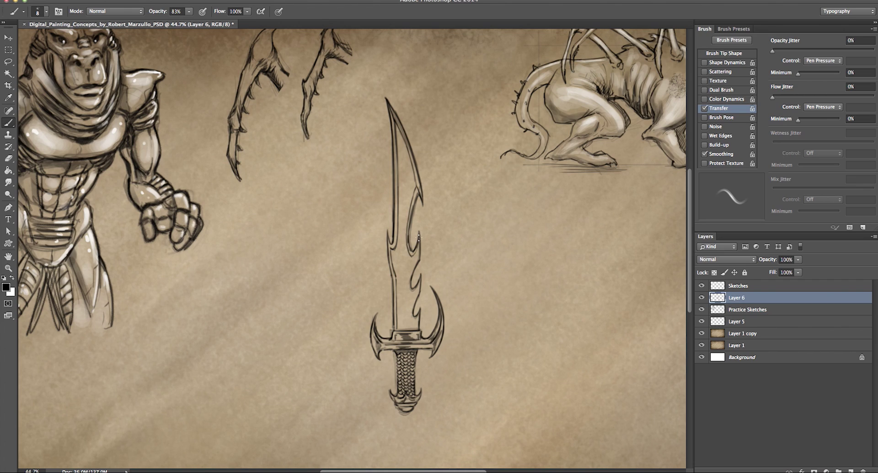
left_click_drag(417, 254, 408, 280)
left_click_drag(416, 294, 410, 311)
left_click_drag(388, 244, 390, 253)
left_click_drag(396, 294, 396, 315)
key("bracketright")
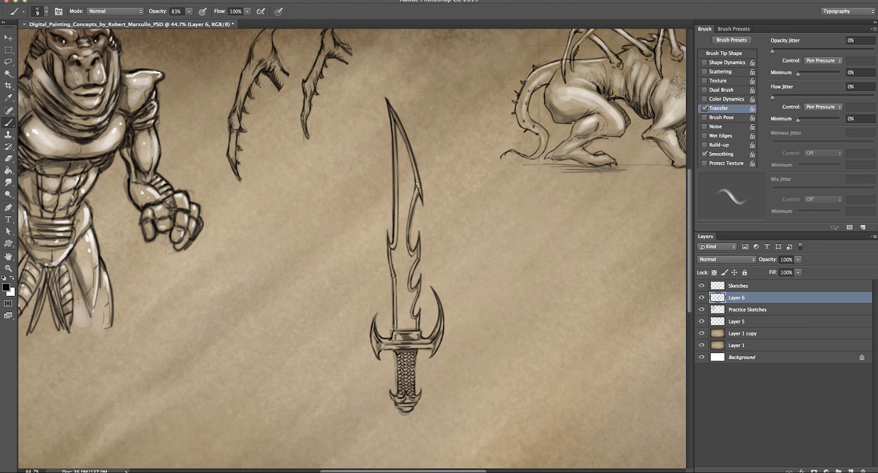
left_click_drag(417, 195, 410, 222)
Step: Shade the blade's face with soft diagonal black reflections using a brush enlarged to about 35–45 pixels
key("bracketright")
key("bracketright")
key("bracketright")
key("bracketright")
key("bracketright")
key("bracketright")
key("bracketright")
key("bracketright")
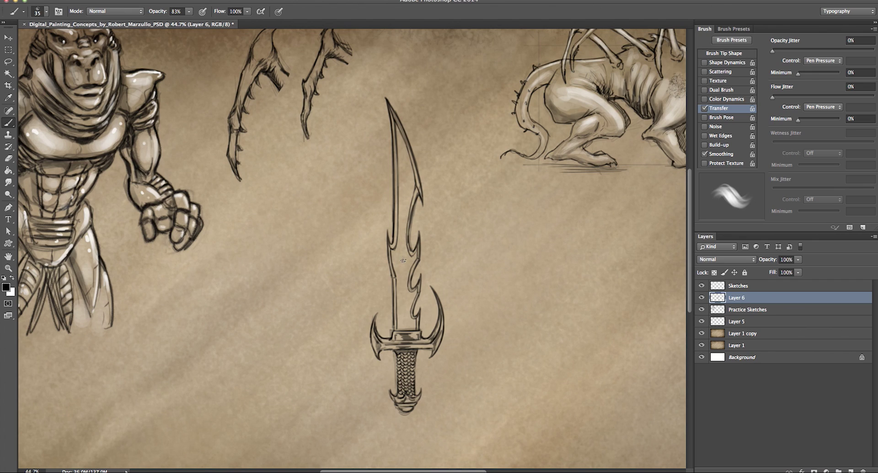
left_click_drag(408, 250, 397, 302)
mouse_move(410, 165)
left_mouse_down()
mouse_move(409, 186)
mouse_move(405, 163)
left_mouse_up()
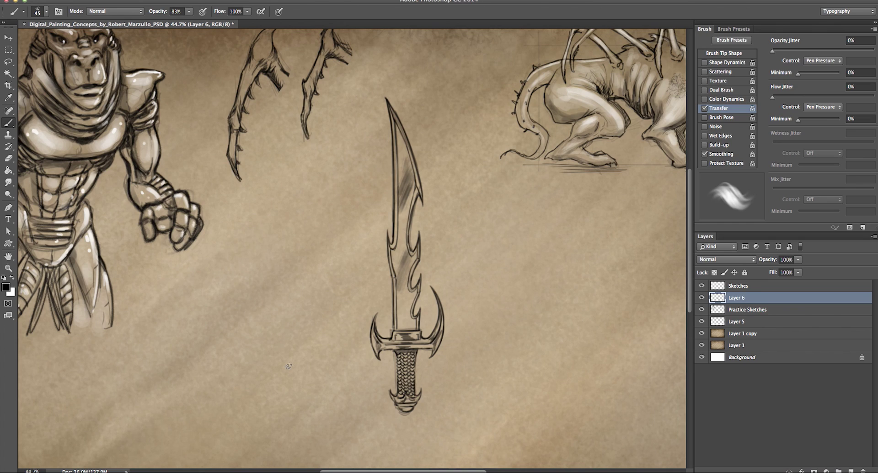
key("bracketleft")
left_click_drag(404, 306, 406, 323)
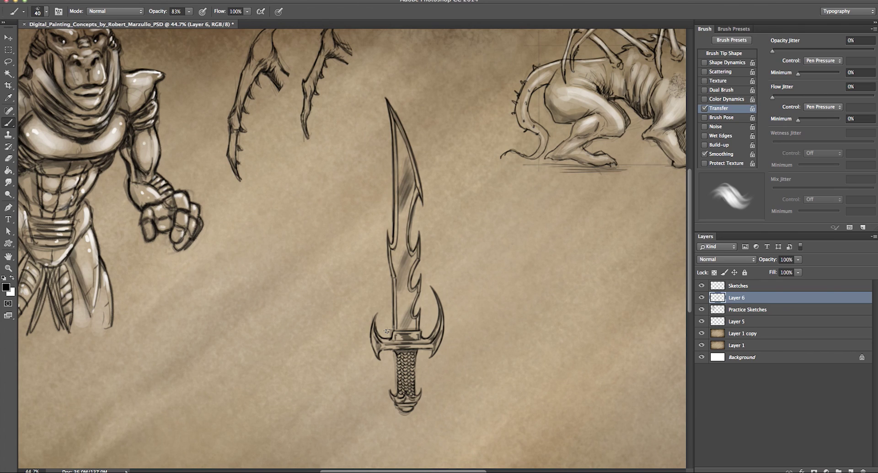
Step: Switch to white and paint soft highlights between the dark reflections along the blade's face
key("x")
mouse_move(414, 287)
left_mouse_down()
mouse_move(400, 317)
mouse_move(403, 295)
left_mouse_up()
left_click_drag(401, 262, 409, 204)
left_click_drag(402, 149, 402, 142)
Step: Add fine white highlights to the crossguard and the blade's edges with brush sizes between 7 and 15
key("bracketleft")
key("bracketleft")
key("bracketleft")
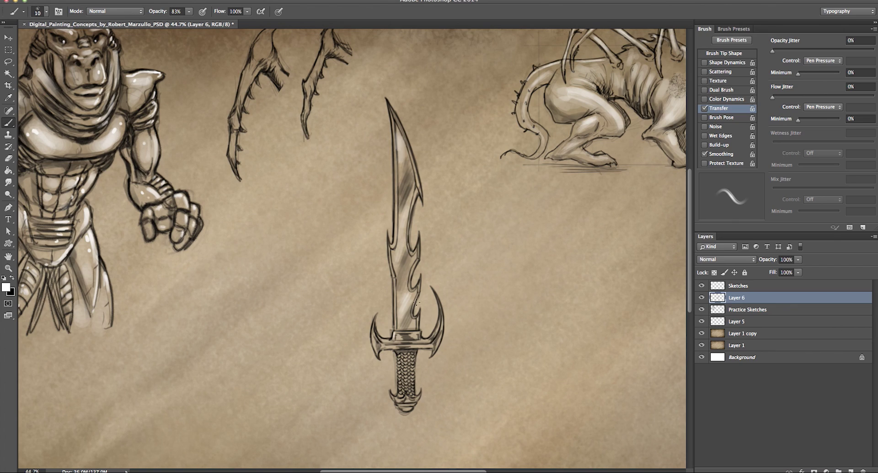
key("bracketright")
key("bracketleft")
key("bracketleft")
key("bracketleft")
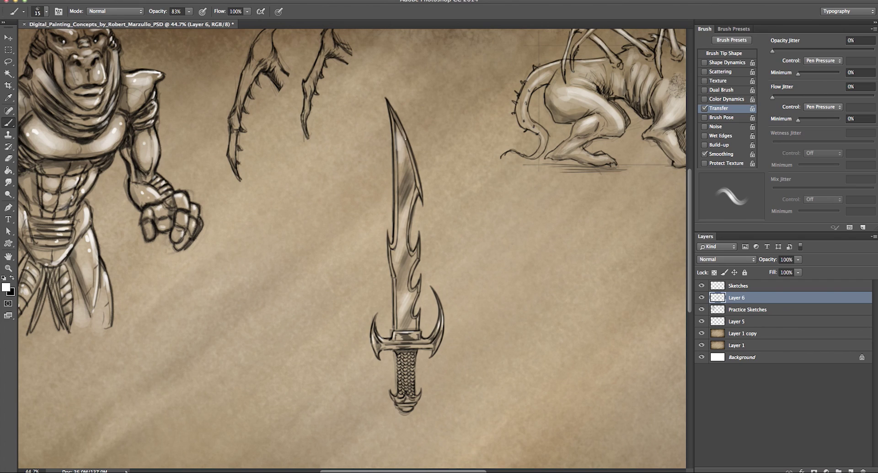
key("bracketleft")
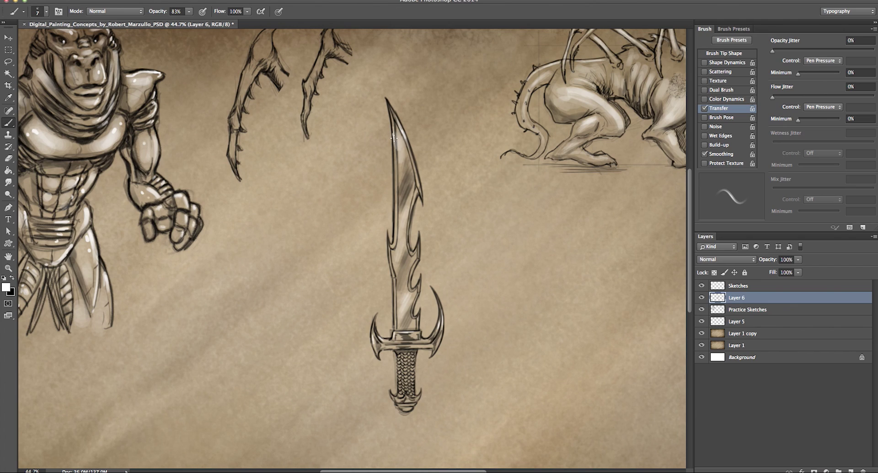
Step: Paint white highlights on the grip's scales and the pommel with a brush of about 15 pixels
key("bracketright")
key("bracketright")
key("bracketright")
key("bracketright")
key("bracketright")
key("bracketleft")
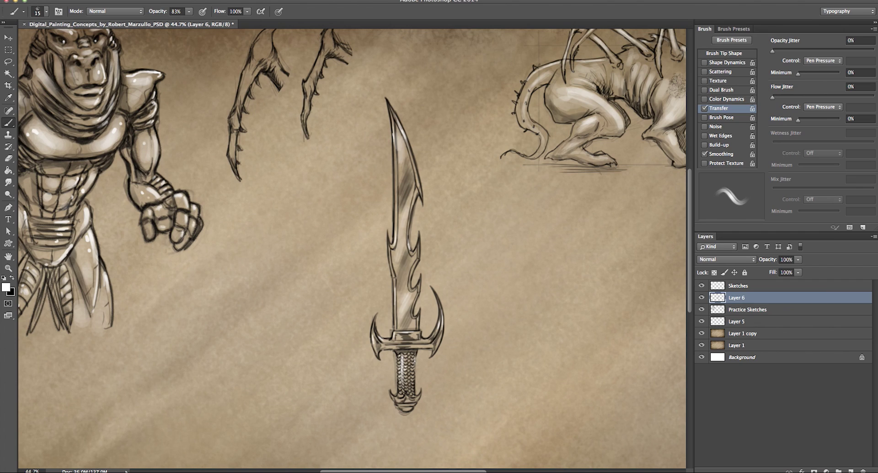
key("bracketleft")
key("bracketright")
key("bracketright")
key("bracketleft")
key("bracketleft")
Step: Try the sword in the canvas's lower-right corner beneath the beast head, and reposition it in the lower middle
left_click(8, 268)
left_click_drag(218, 312, 186, 296)
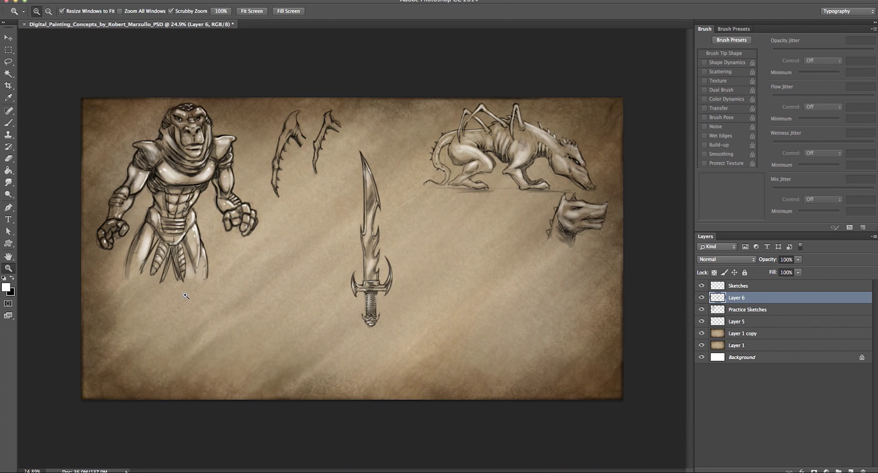
left_click_drag(327, 240, 305, 254)
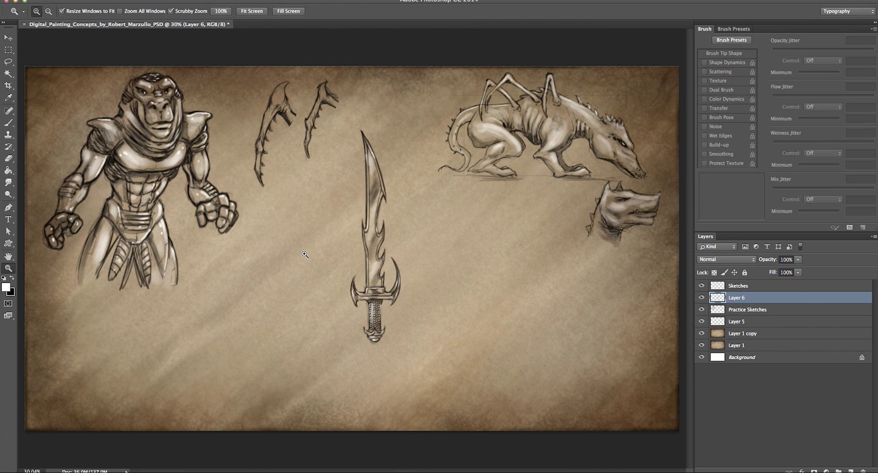
key("v")
left_click_drag(367, 267, 633, 388)
left_click_drag(628, 322, 643, 344)
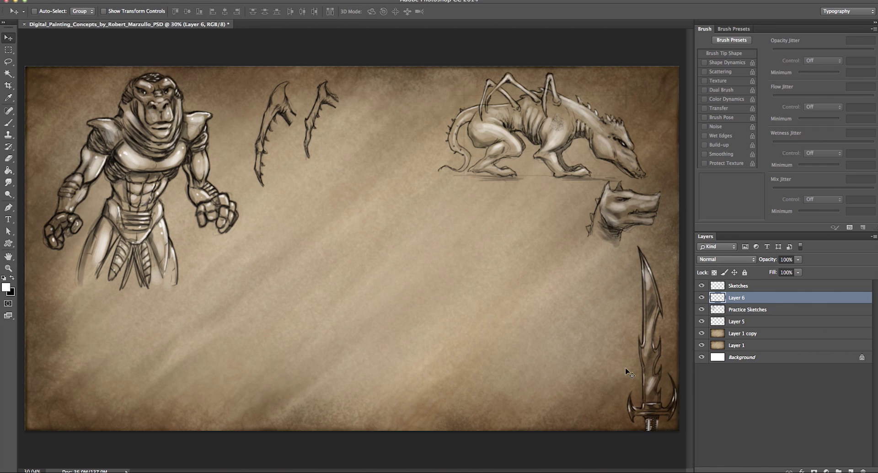
left_click_drag(642, 373, 387, 354)
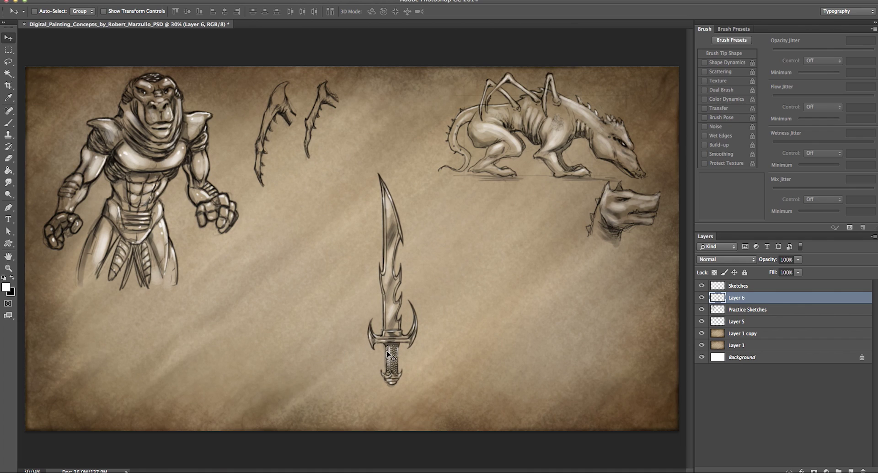
Step: Examine the shaded sword up close and alongside the other concept sketches on the canvas
left_click(8, 268)
left_click(340, 325)
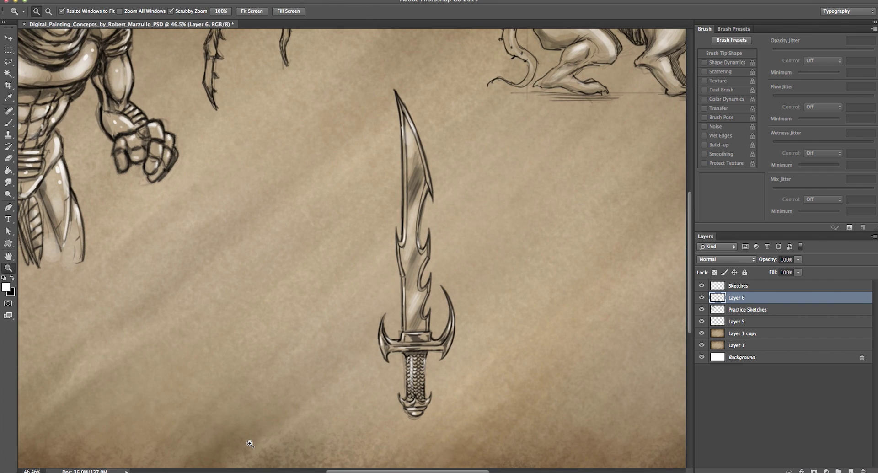
left_click_drag(268, 354, 245, 353)
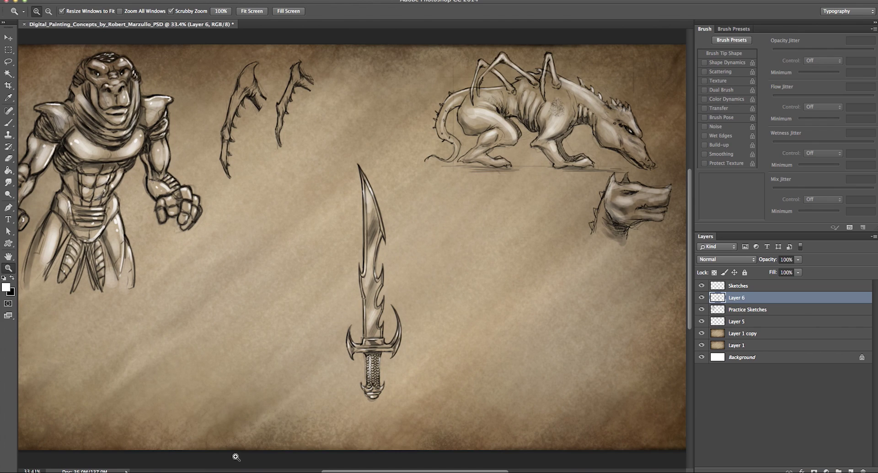
left_click(237, 75)
key("ctrl+0")
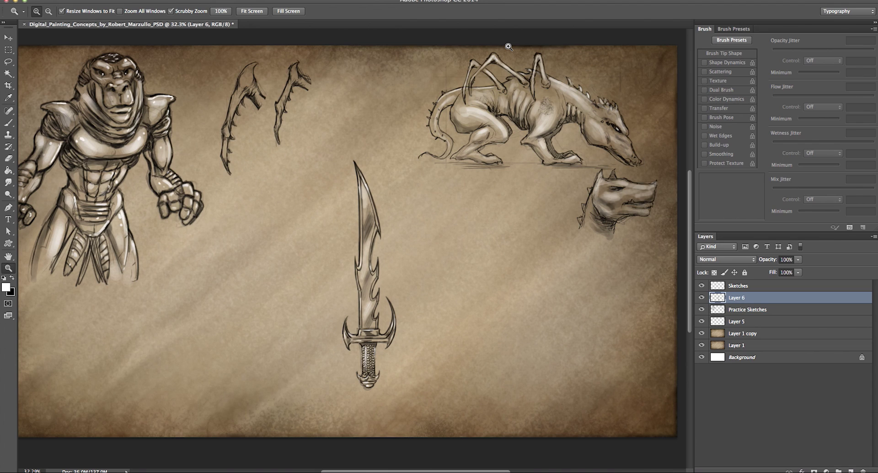
scroll(243, 338, "down", 3)
scroll(238, 338, "up", 4)
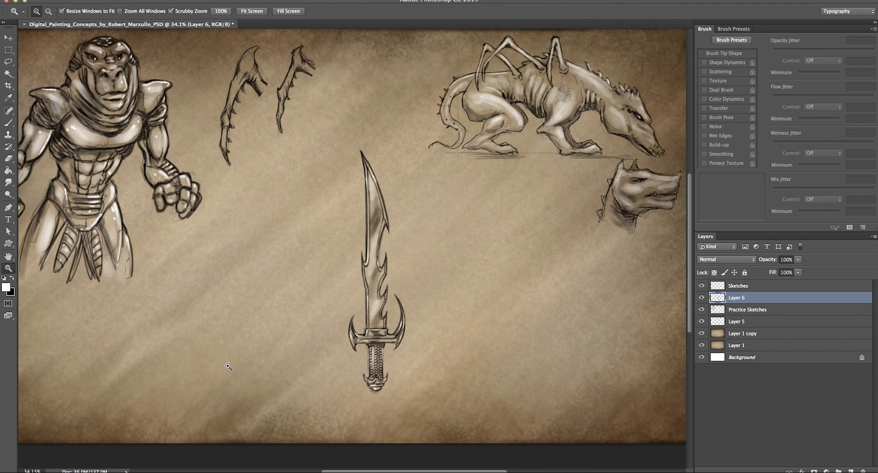